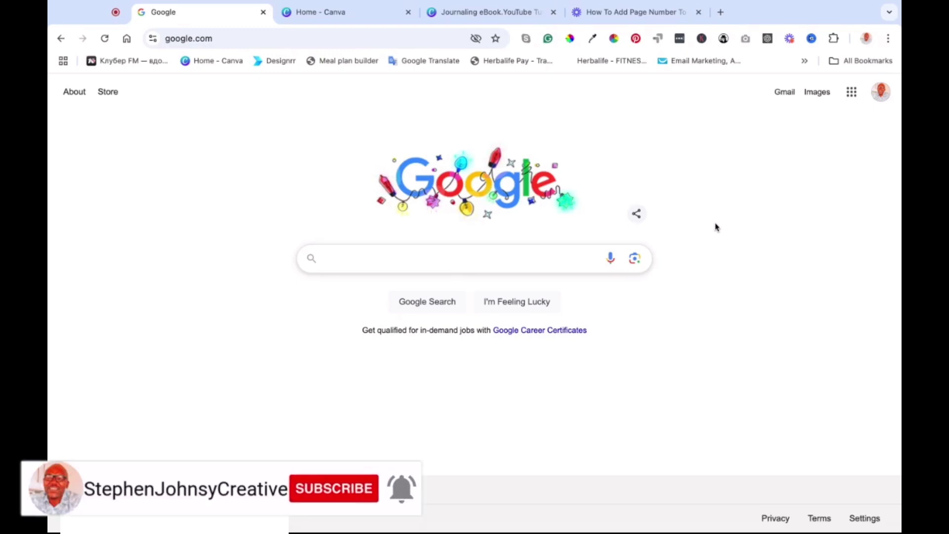
Switch to the 'Journaling eBook.YouTube Tute' design and scroll through its five pages
left_click(332, 13)
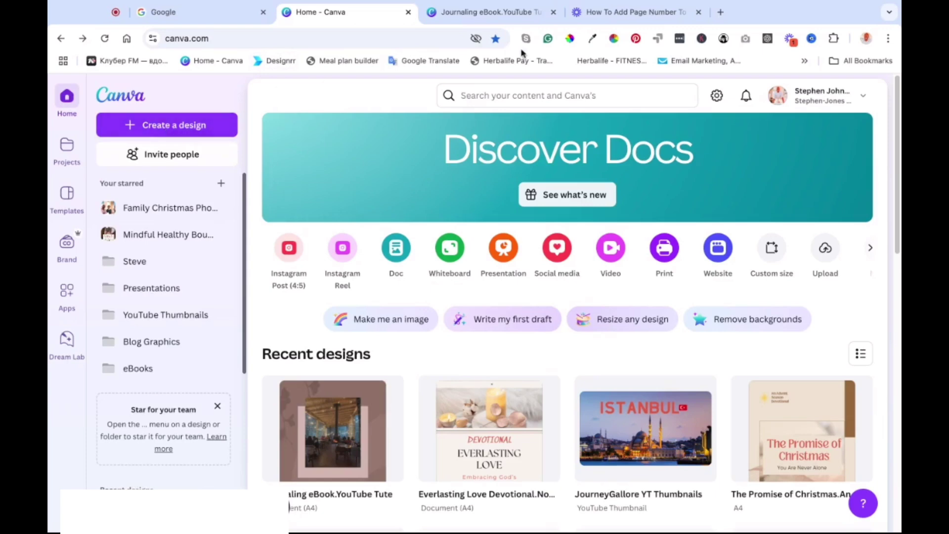
left_click(469, 12)
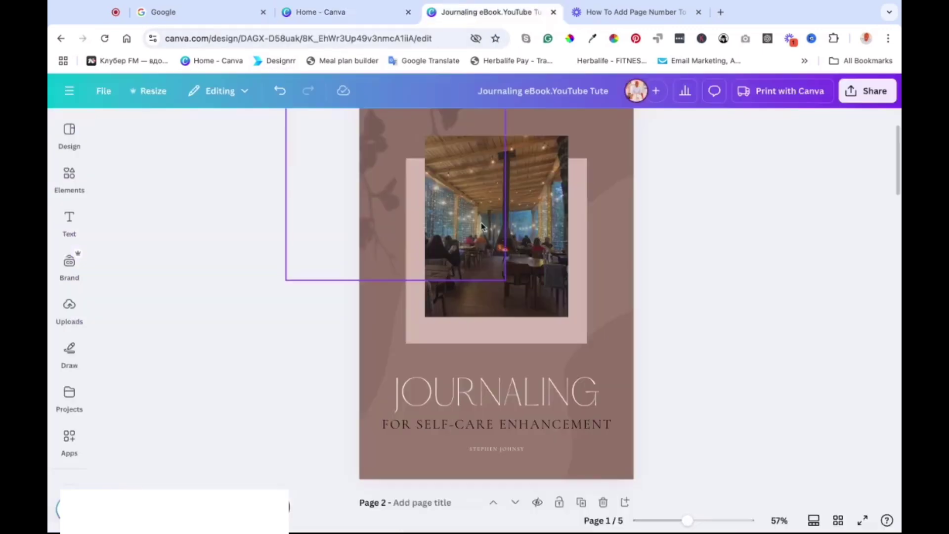
scroll(714, 272, "up", 2)
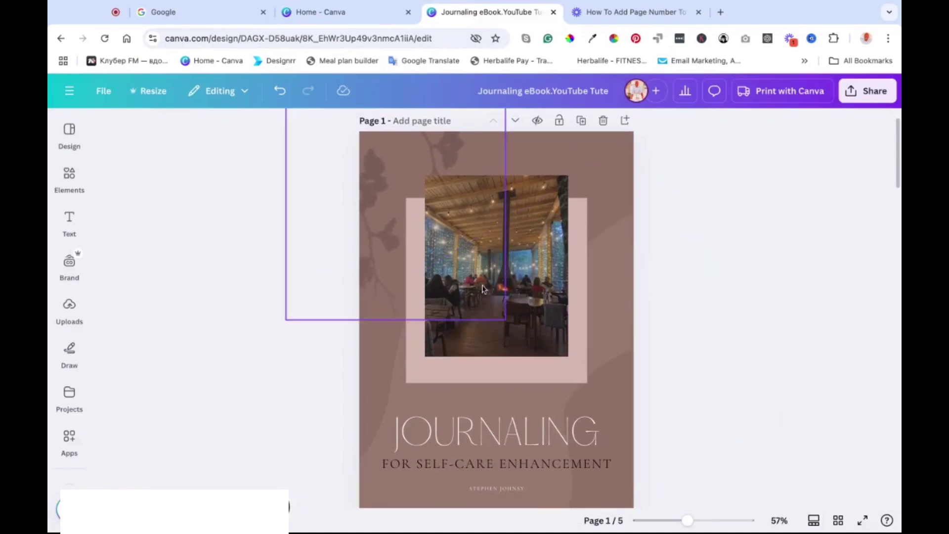
scroll(638, 282, "down", 10)
scroll(617, 291, "down", 8)
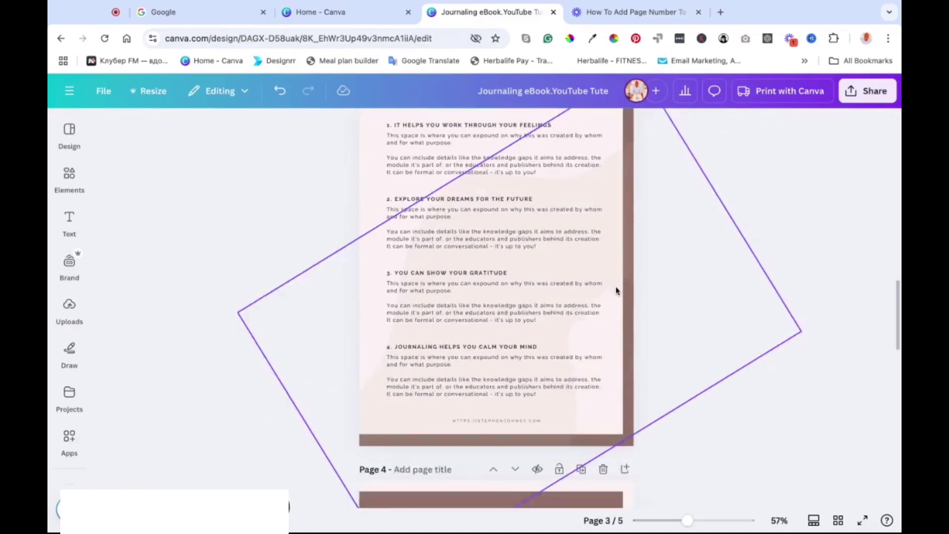
scroll(618, 290, "up", 15)
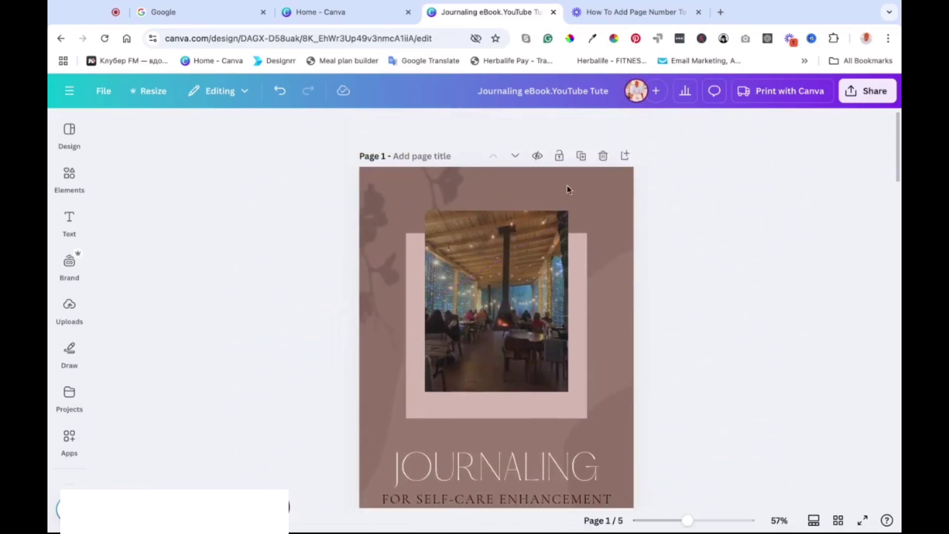
left_click(69, 223)
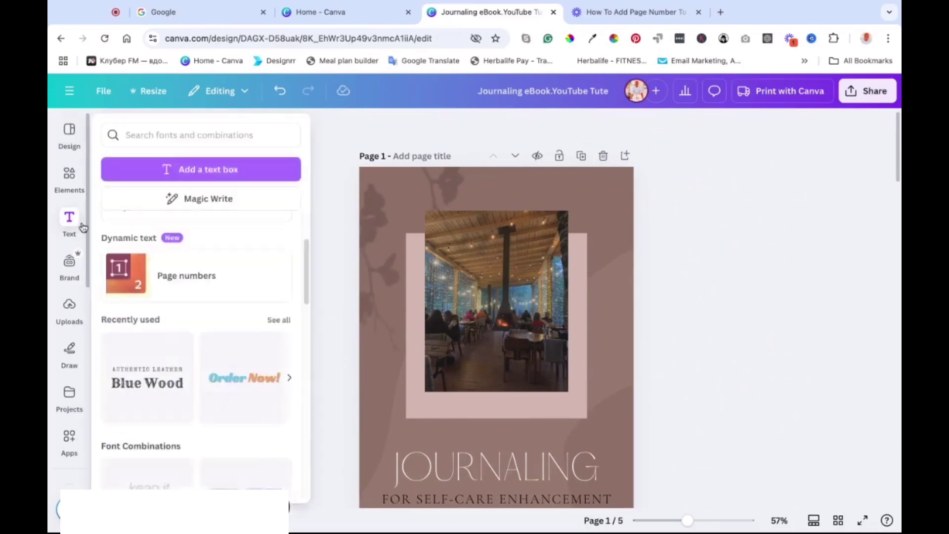
left_click(69, 269)
left_click(68, 225)
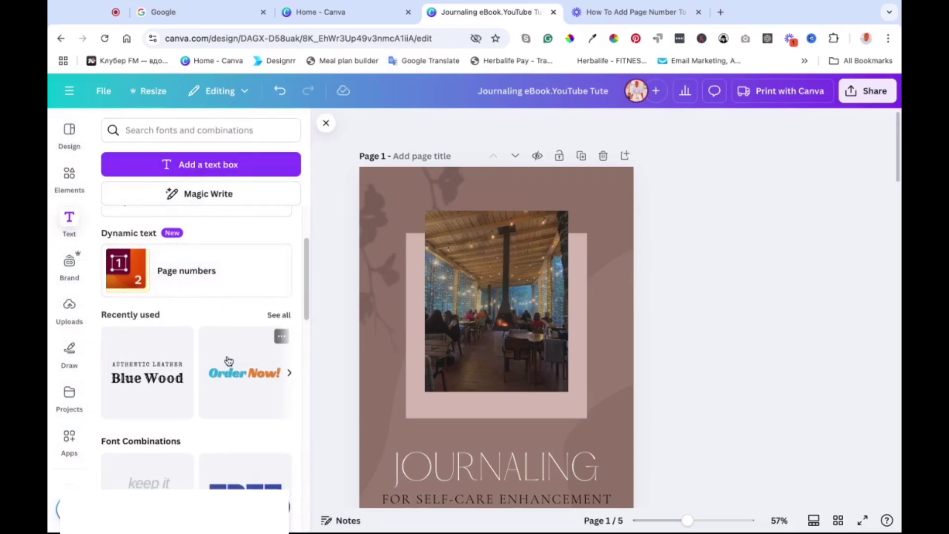
scroll(279, 236, "up", 1)
scroll(279, 233, "up", 1)
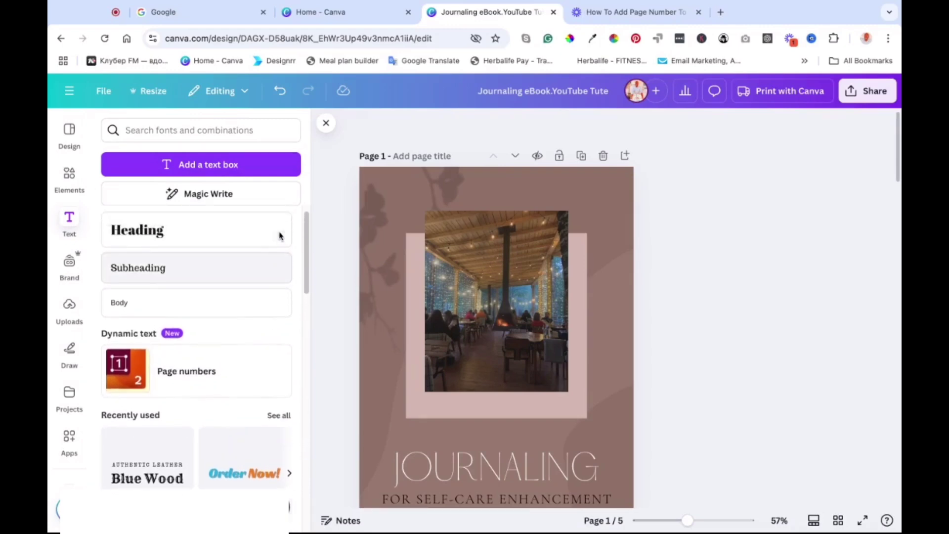
scroll(267, 235, "down", 2)
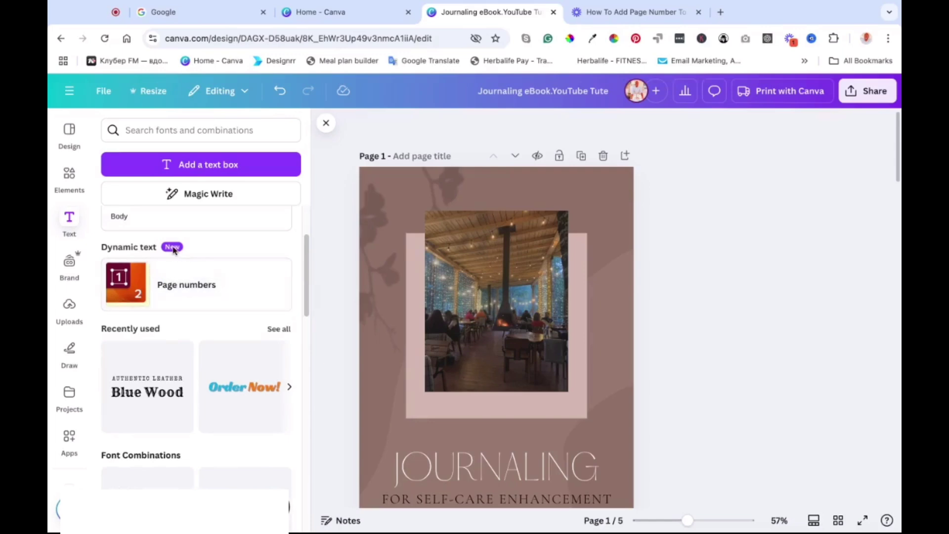
left_click_drag(201, 281, 364, 288)
scroll(367, 290, "down", 2)
scroll(364, 288, "down", 1)
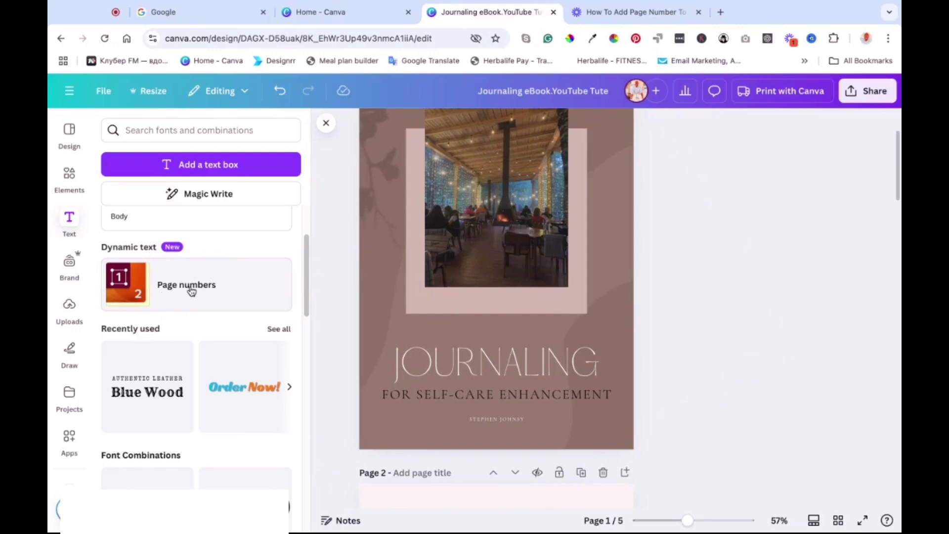
Add page numbers to all five pages, zoom to 89%, and scroll through to check them
left_click(194, 291)
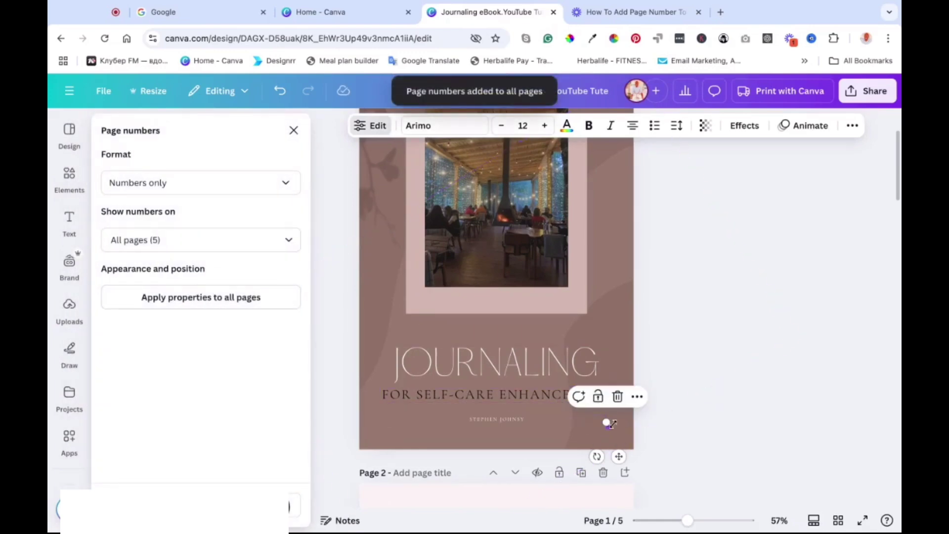
left_click(701, 521)
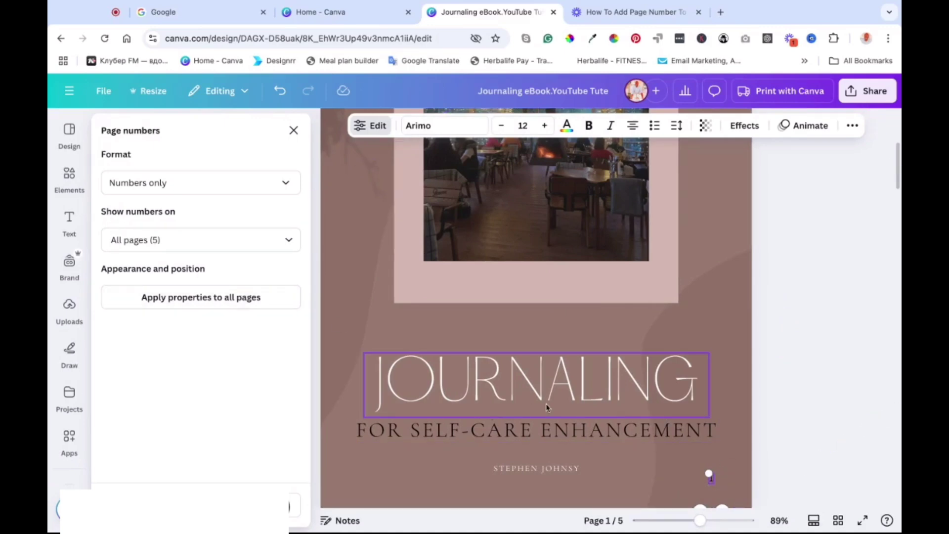
scroll(650, 394, "down", 10)
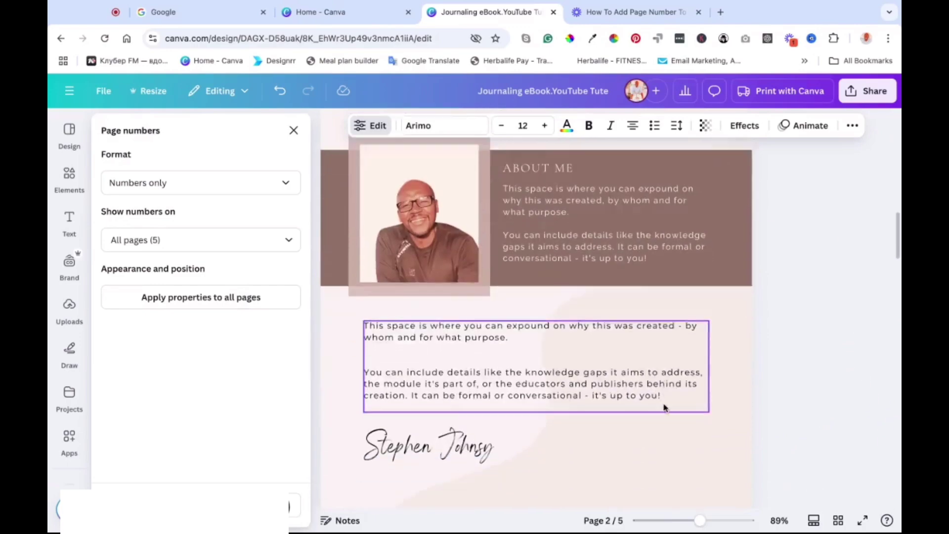
scroll(672, 399, "down", 1)
scroll(684, 410, "down", 12)
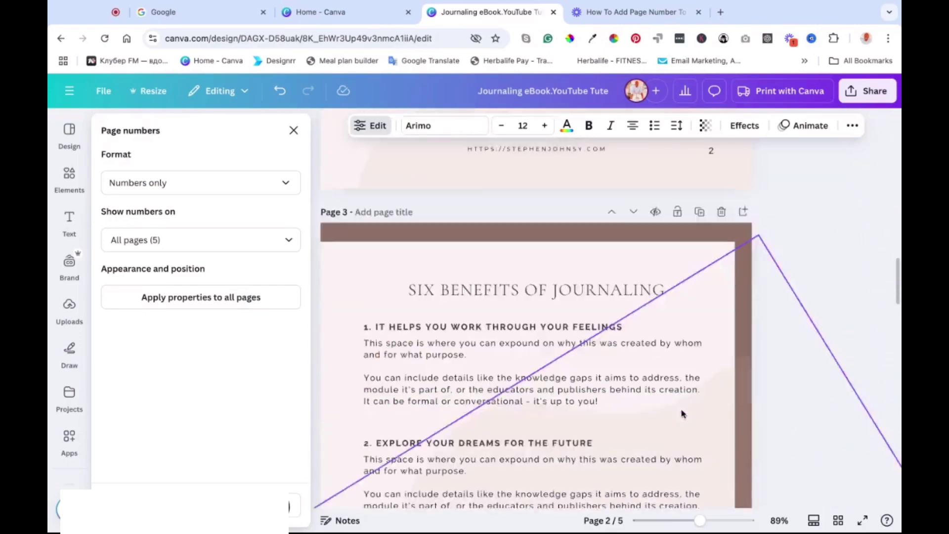
scroll(687, 409, "up", 5)
scroll(687, 410, "up", 15)
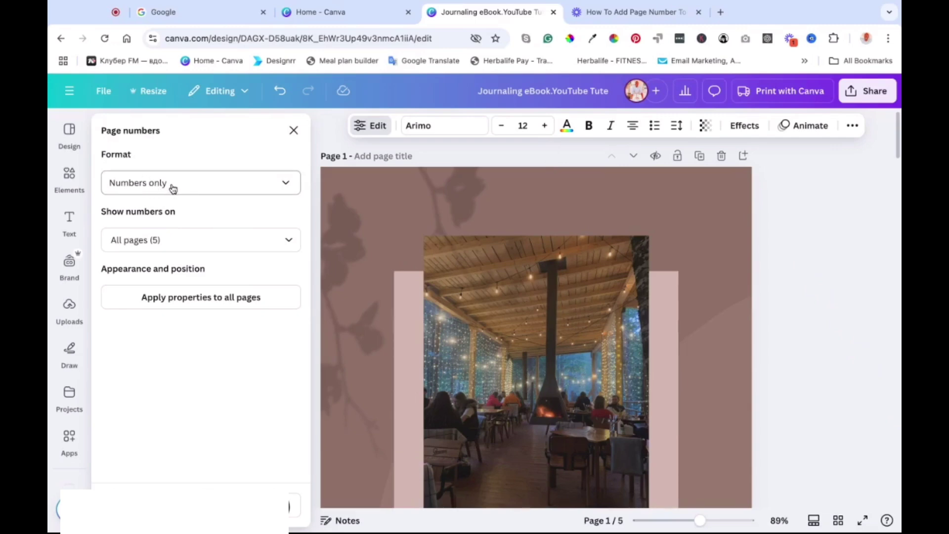
left_click(151, 187)
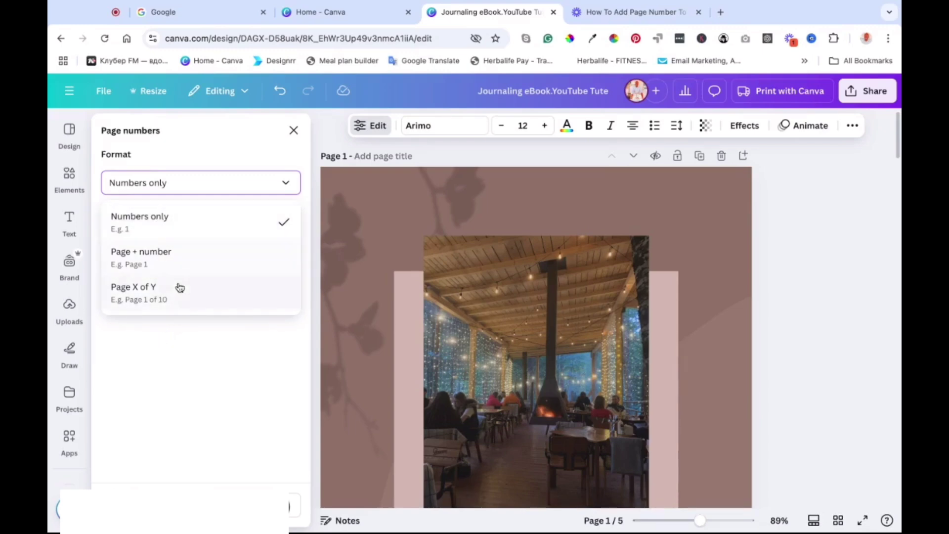
left_click(164, 340)
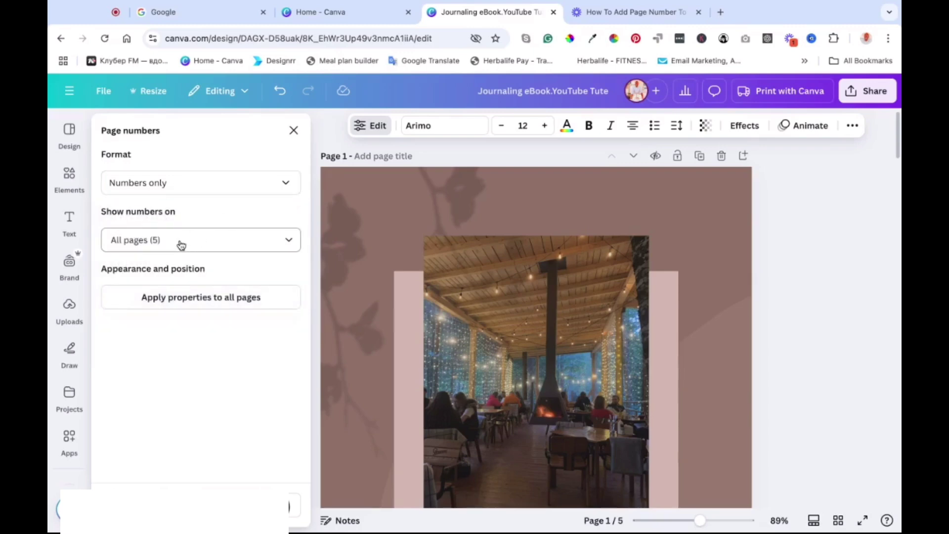
left_click(232, 241)
scroll(274, 346, "down", 2)
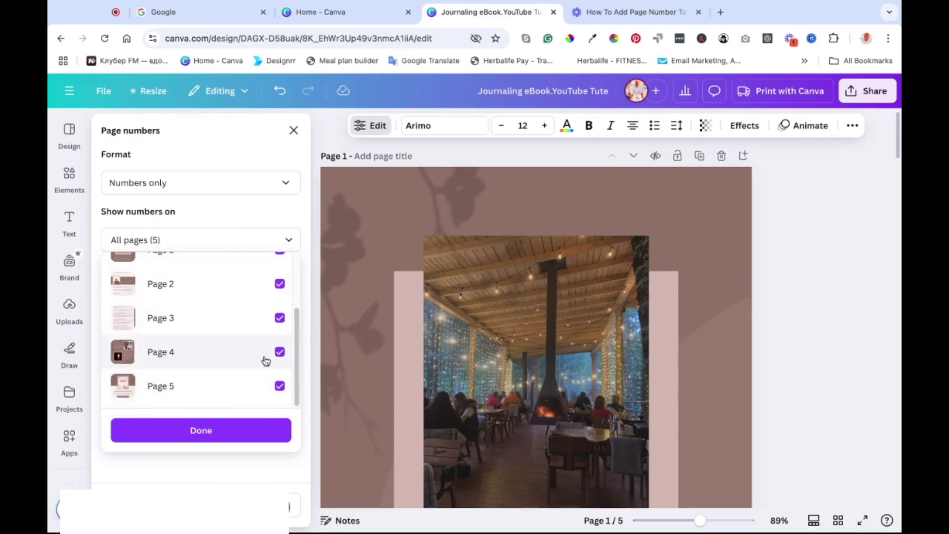
scroll(266, 361, "up", 2)
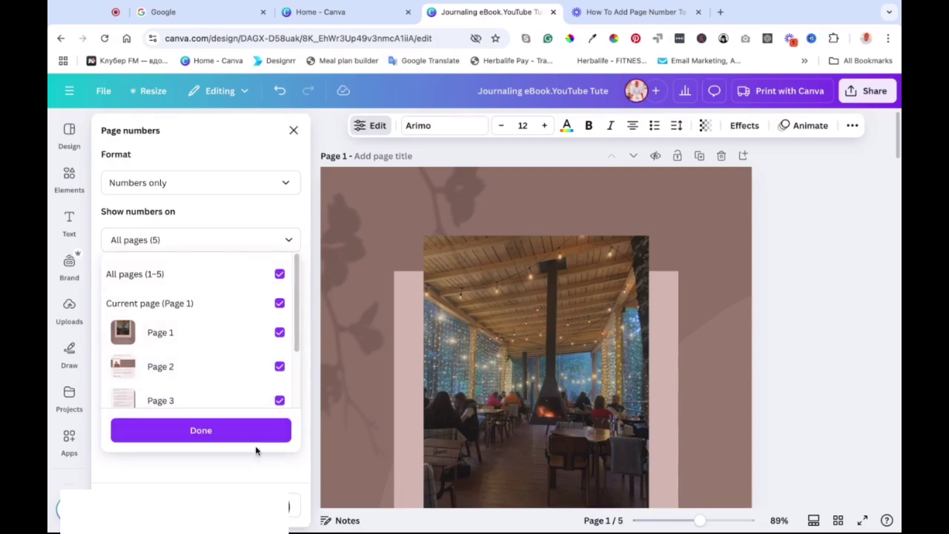
left_click(278, 440)
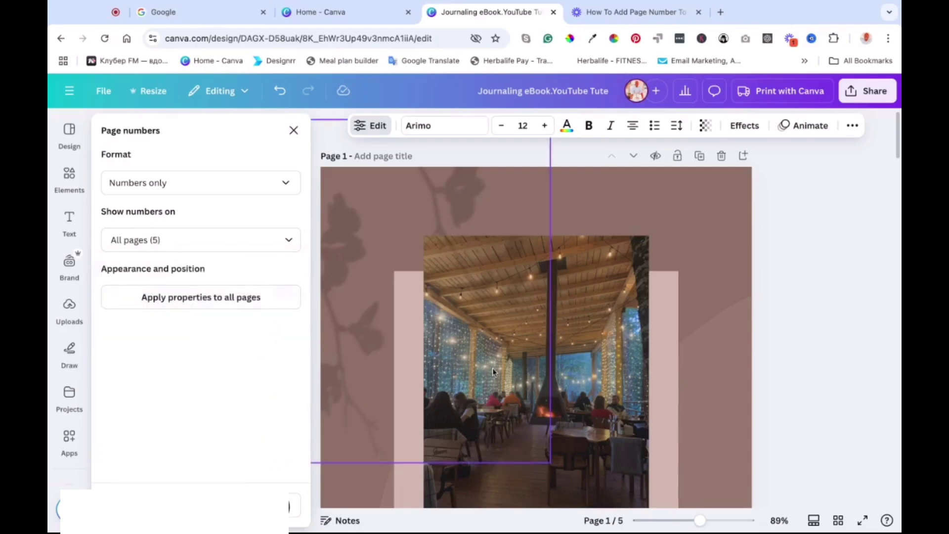
scroll(628, 345, "down", 2)
scroll(638, 353, "down", 4)
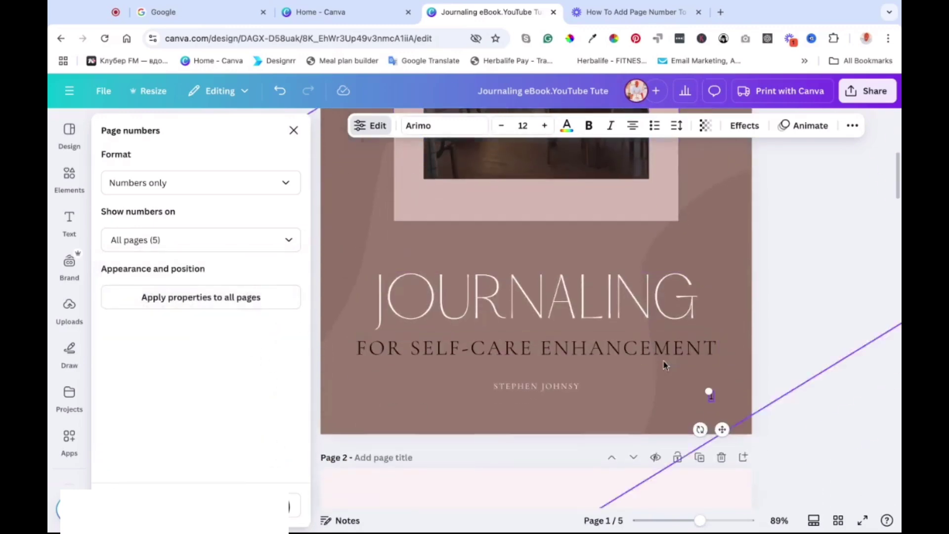
left_click(192, 301)
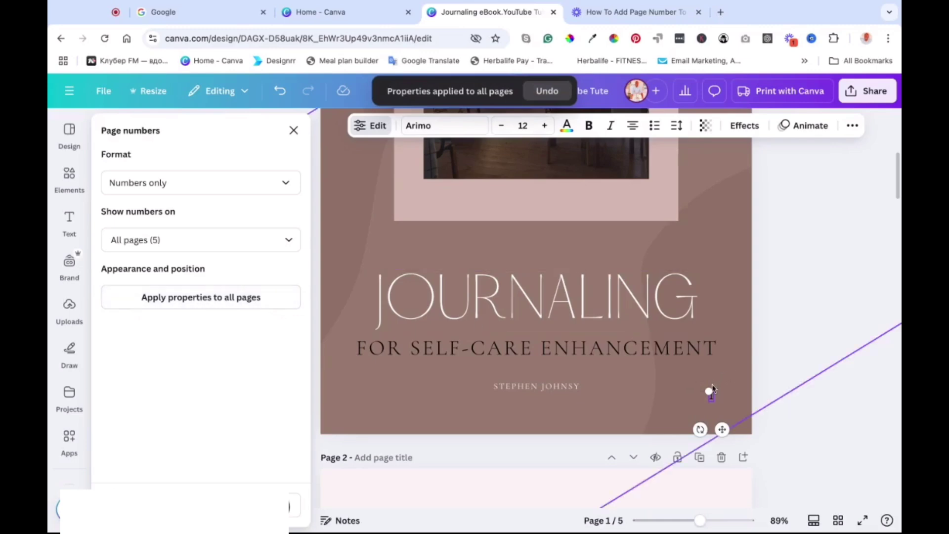
Untick Page 1 and Page 5 under 'Show numbers on' so only pages 2–4 are numbered
scroll(756, 373, "down", 15)
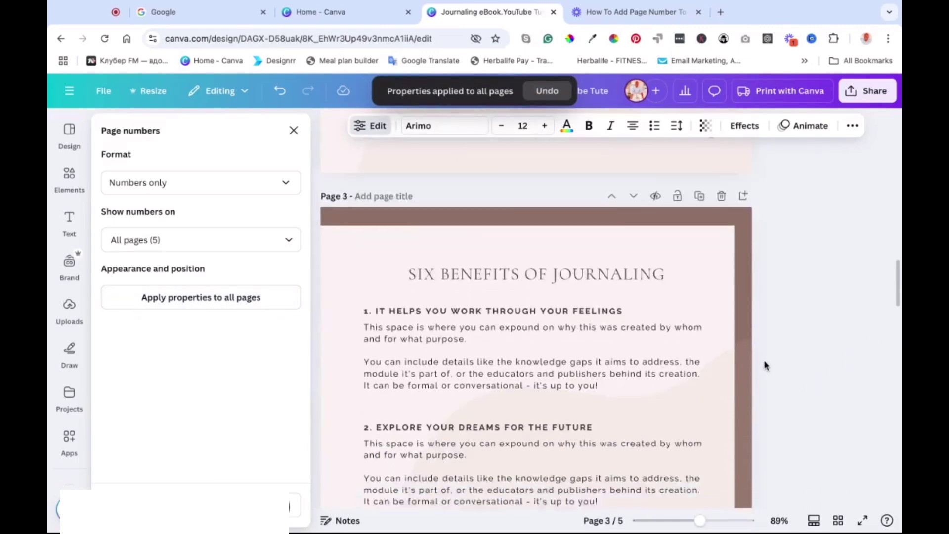
scroll(764, 366, "up", 15)
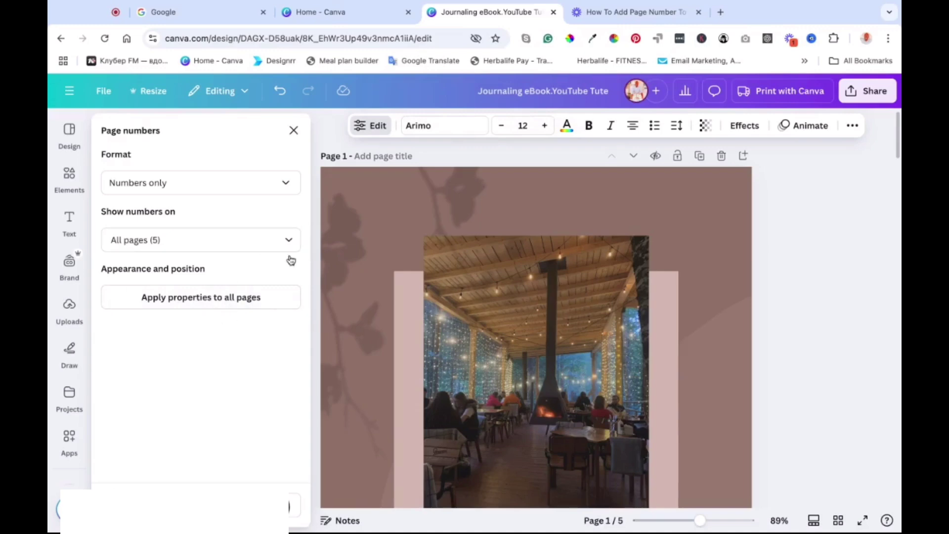
left_click(256, 240)
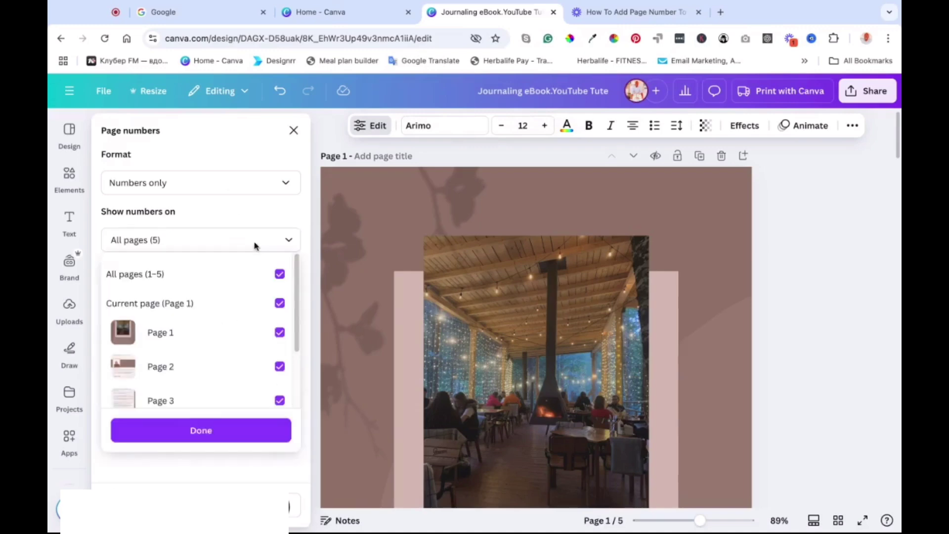
left_click(279, 333)
scroll(256, 344, "down", 2)
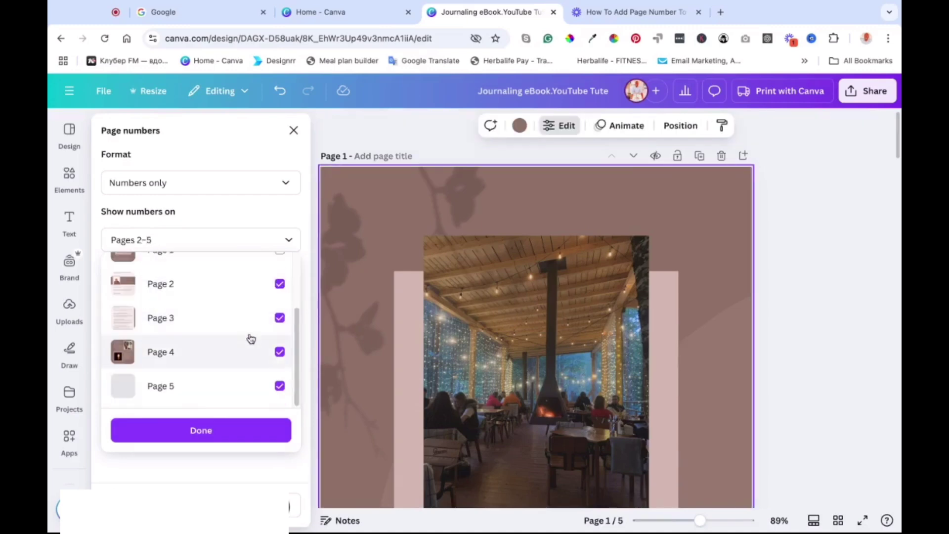
left_click(280, 387)
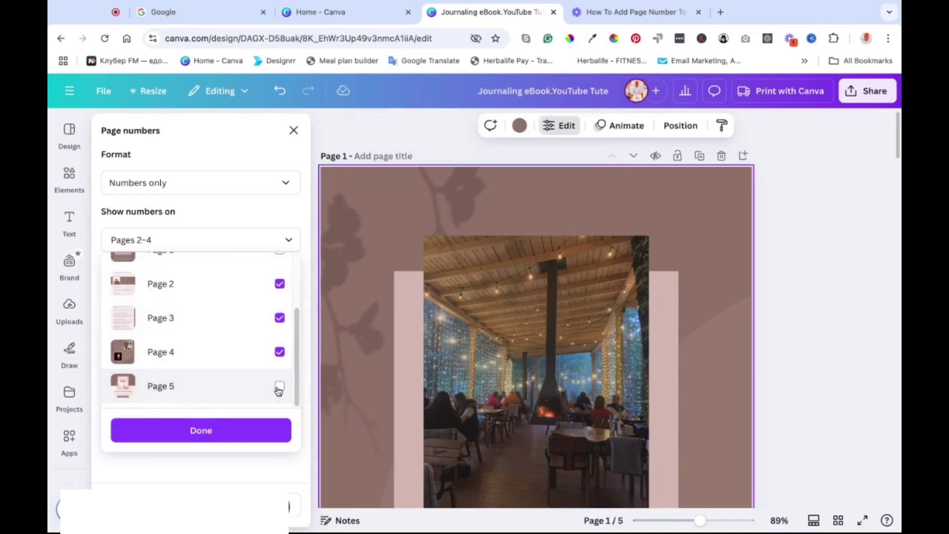
left_click(206, 432)
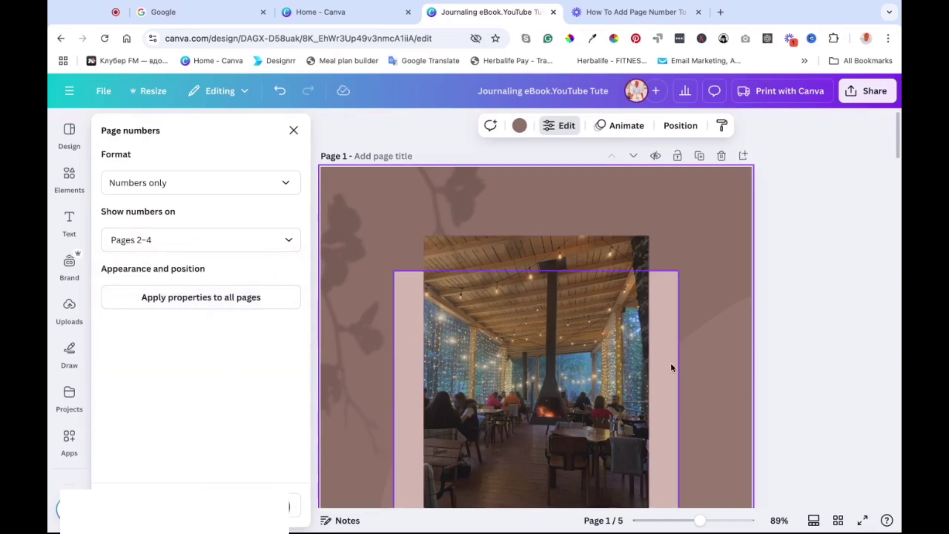
Scroll through the eBook to confirm numbers appear only on pages 2–4
scroll(671, 366, "down", 10)
scroll(648, 208, "up", 2)
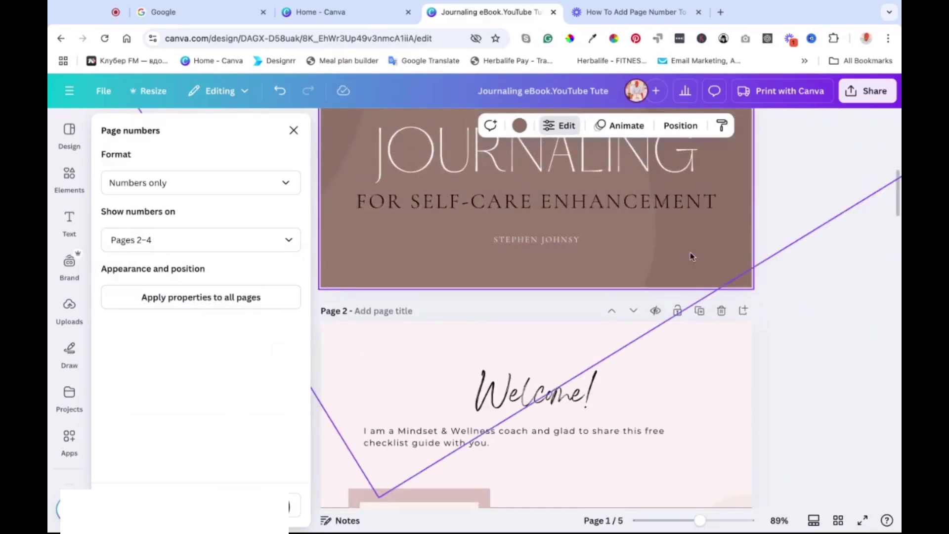
scroll(694, 265, "down", 12)
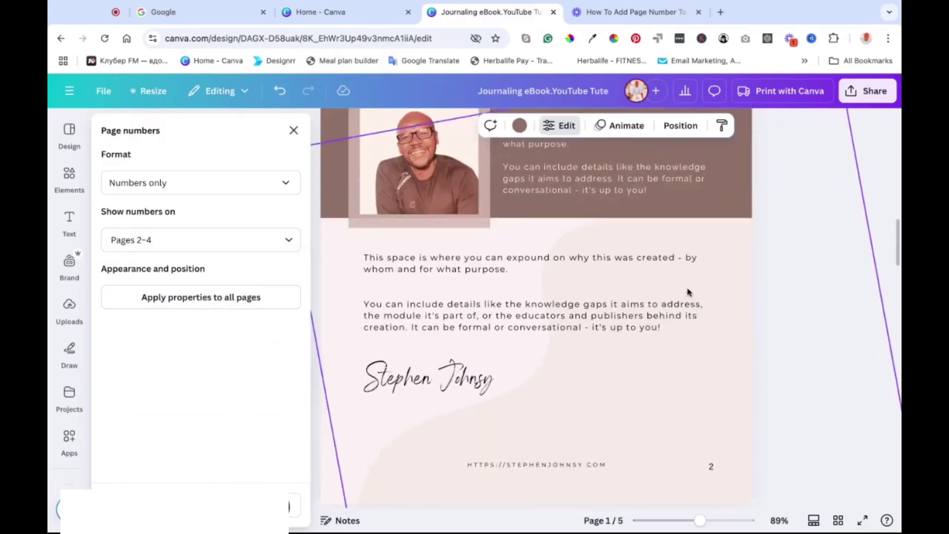
scroll(712, 296, "down", 20)
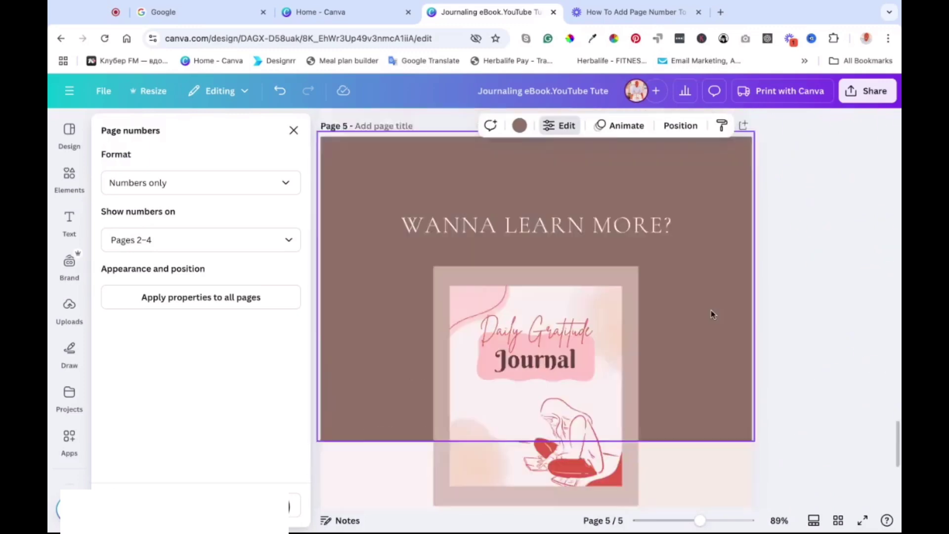
scroll(712, 315, "up", 7)
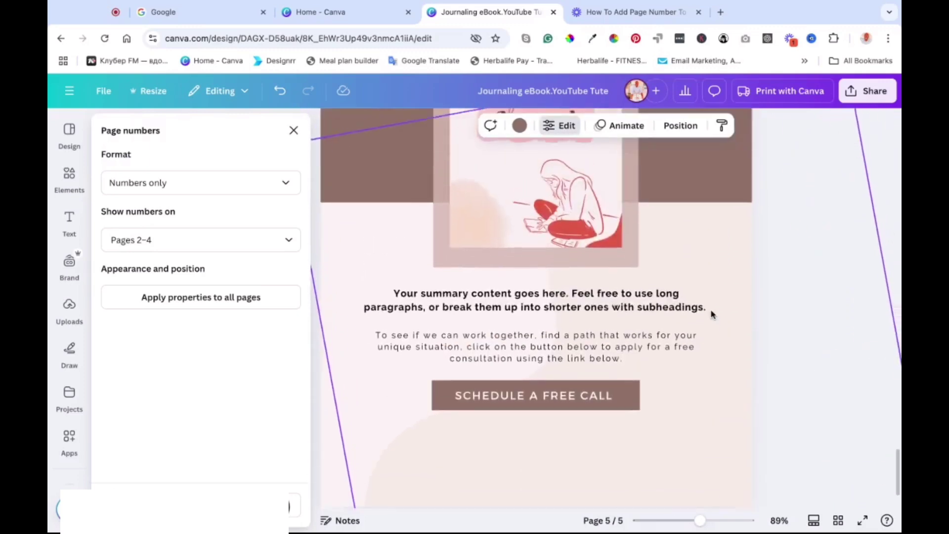
scroll(712, 315, "down", 4)
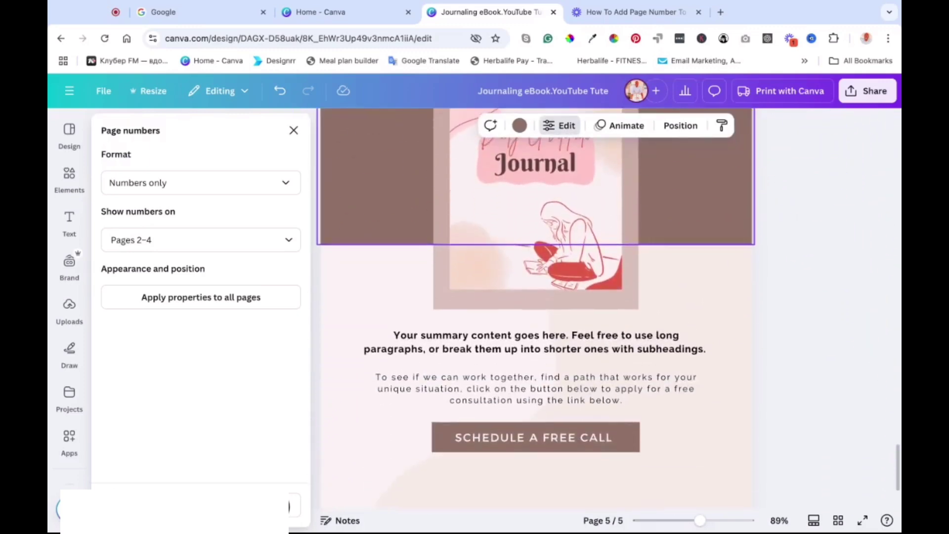
scroll(712, 315, "up", 10)
scroll(717, 328, "down", 8)
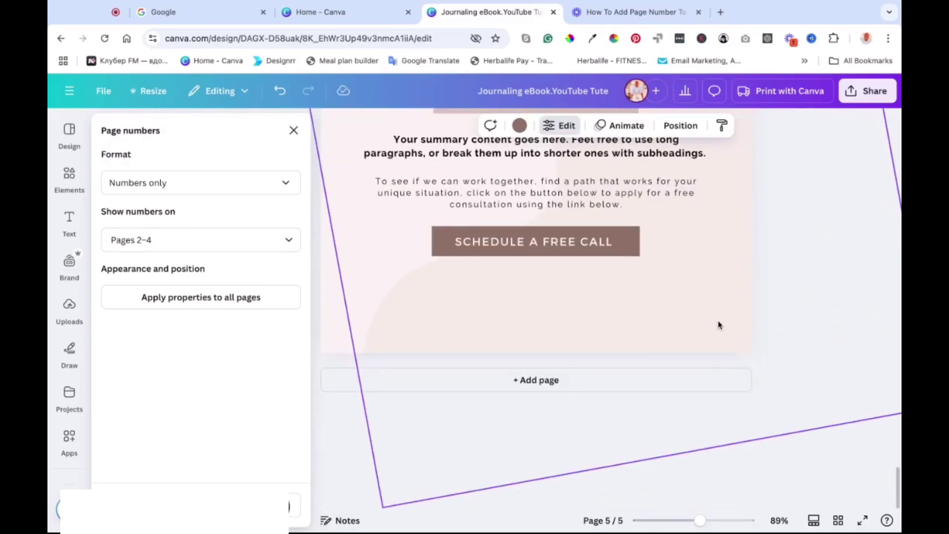
scroll(461, 322, "up", 6)
scroll(339, 252, "up", 10)
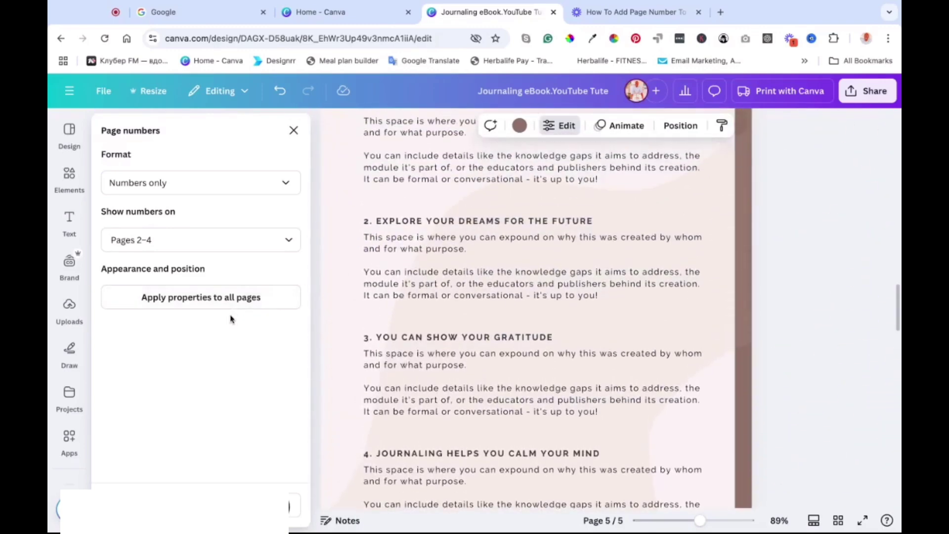
scroll(663, 290, "up", 15)
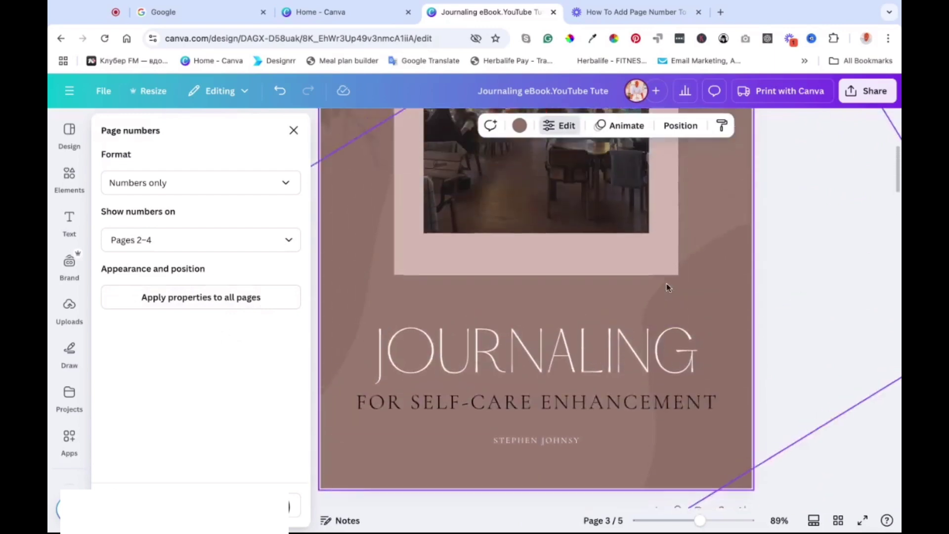
scroll(667, 288, "up", 5)
scroll(670, 280, "down", 15)
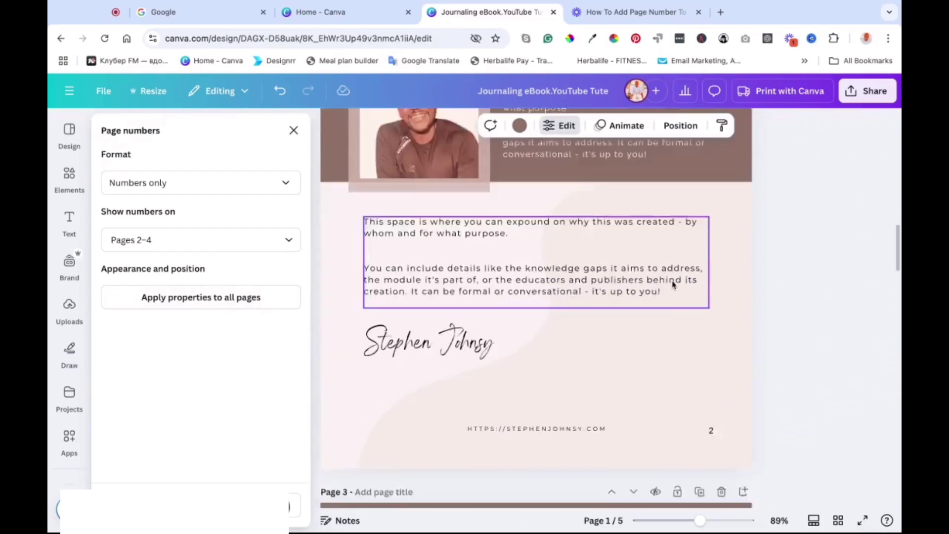
scroll(672, 285, "down", 3)
Give page 2's number font size 15 and the red brand colour
double_click(711, 267)
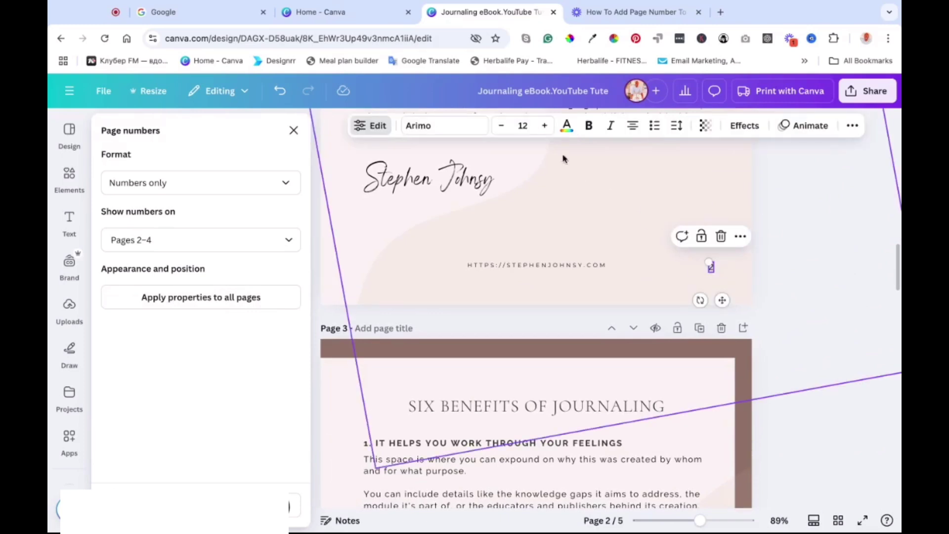
left_click(545, 127)
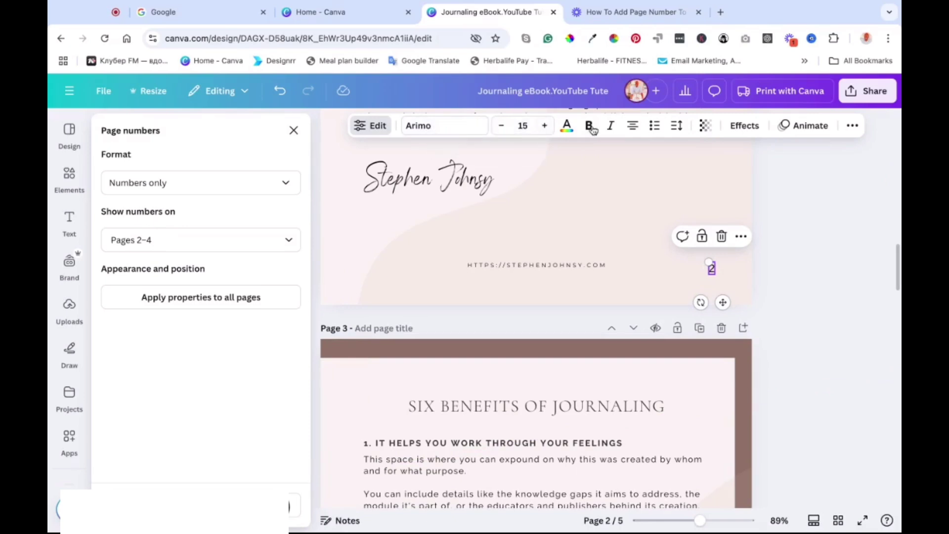
left_click(567, 126)
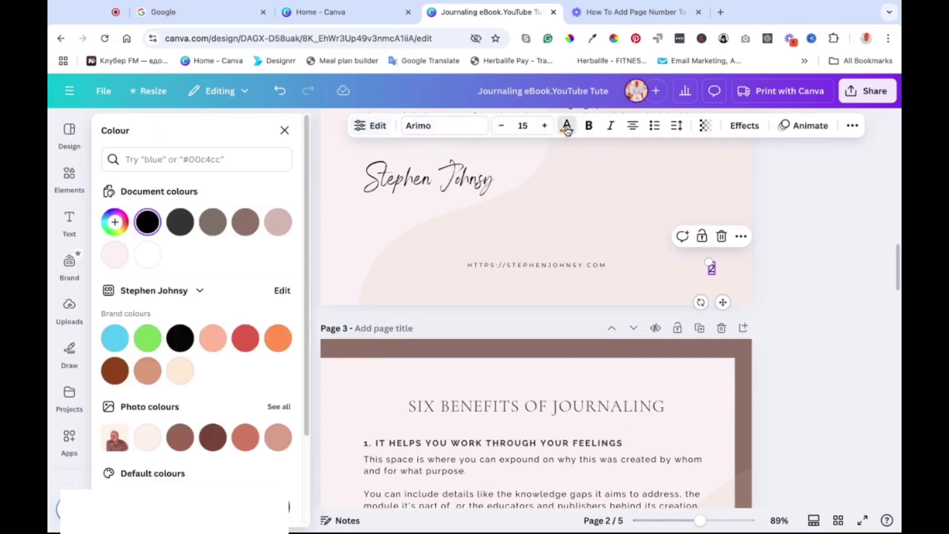
left_click(249, 344)
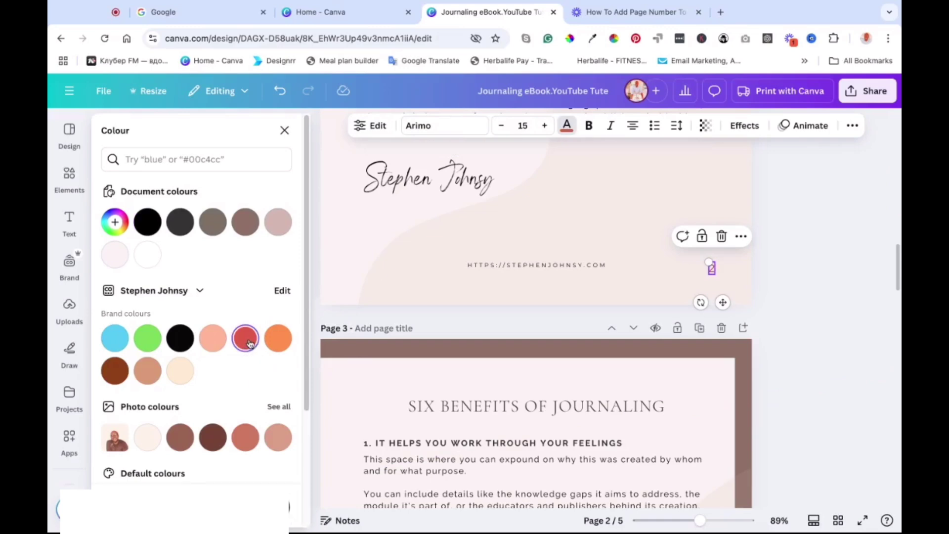
left_click(285, 131)
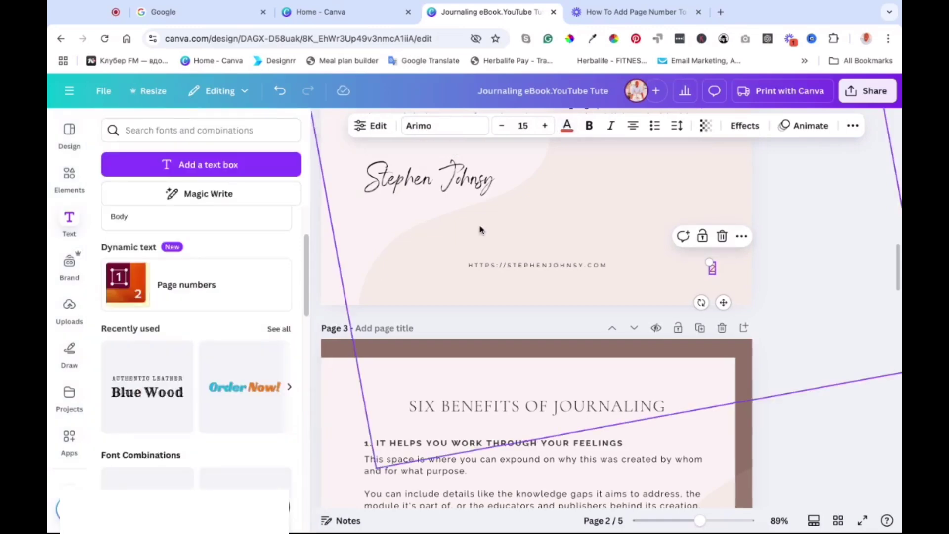
scroll(487, 217, "down", 1)
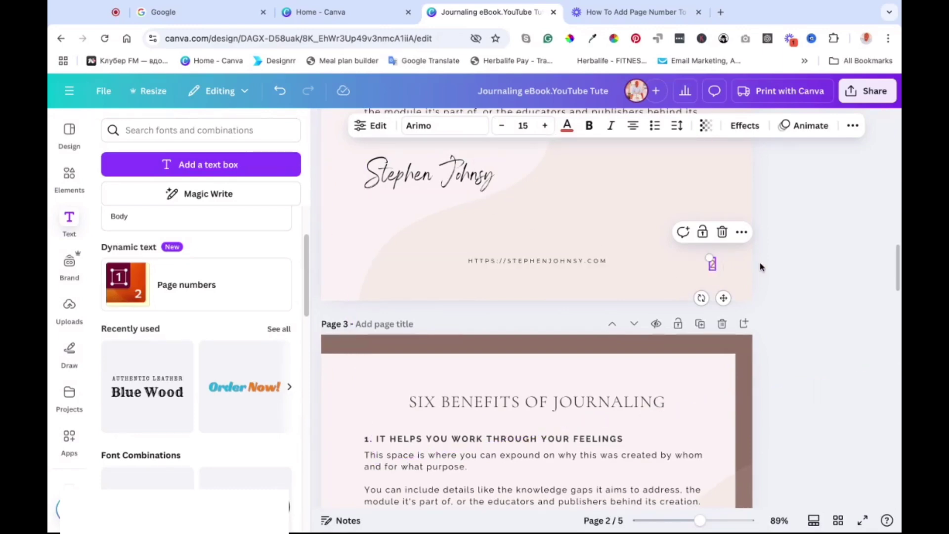
left_click(371, 126)
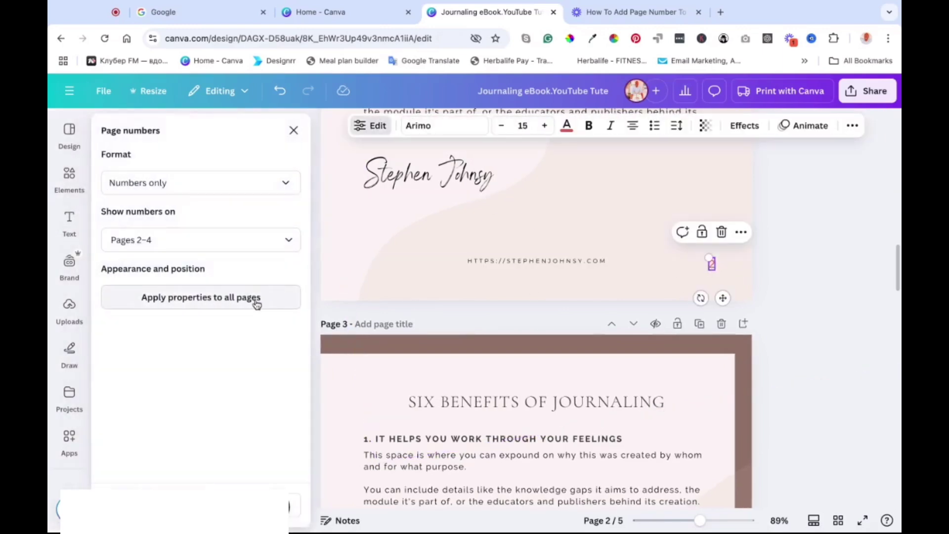
left_click(234, 298)
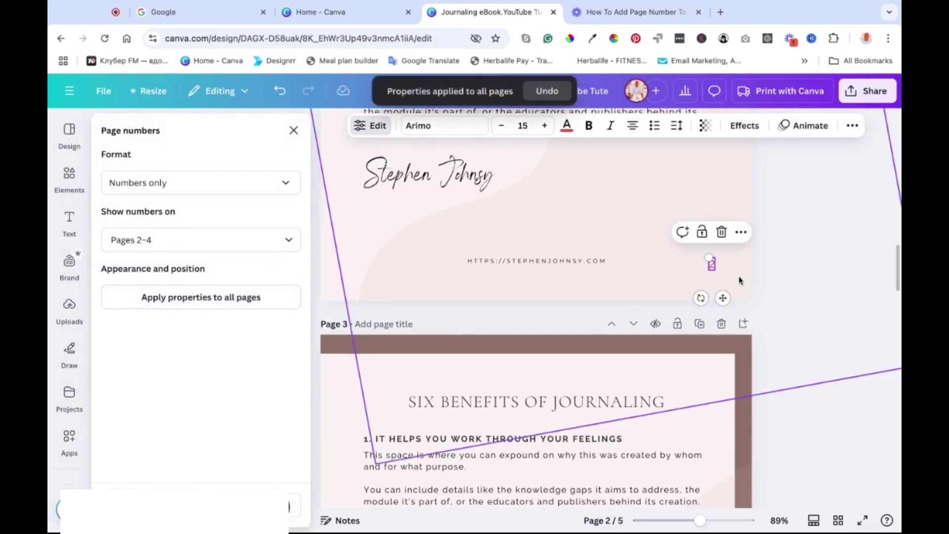
scroll(788, 301, "down", 10)
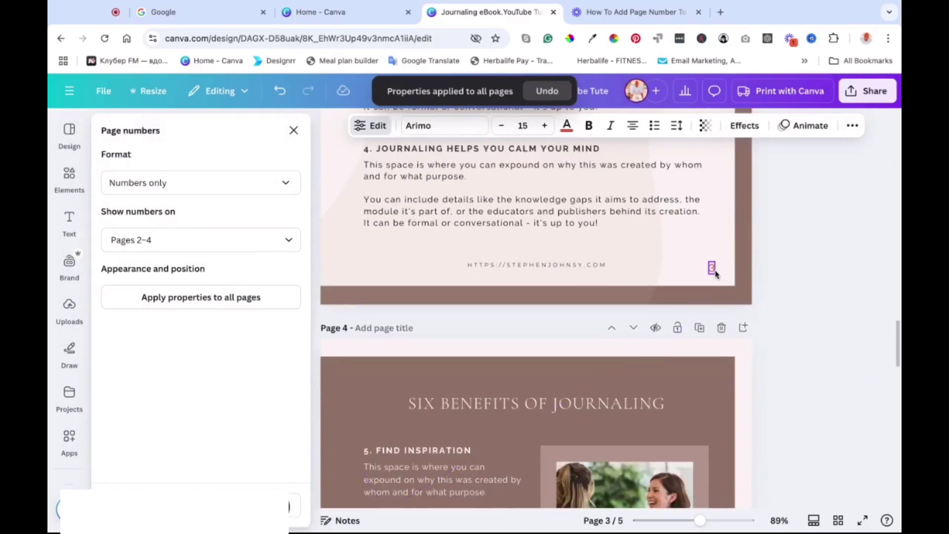
scroll(744, 376, "down", 9)
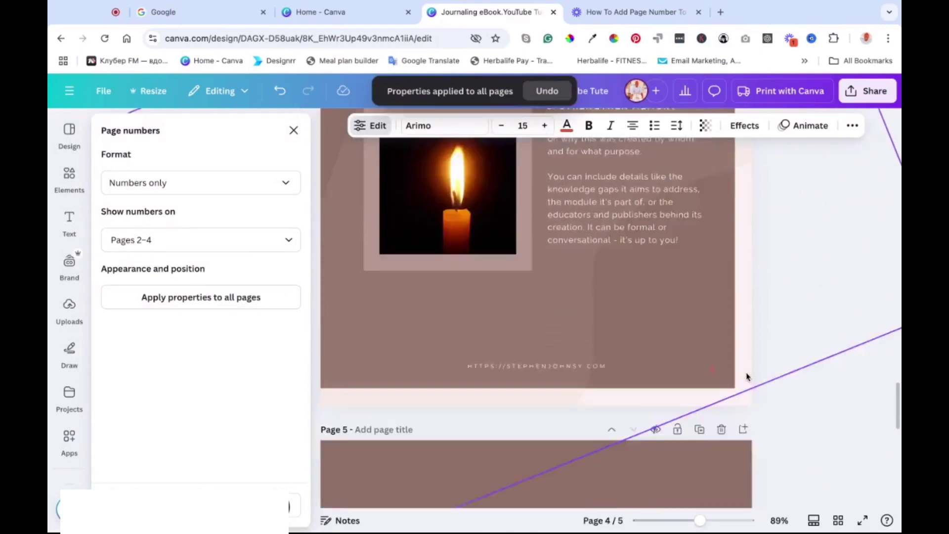
scroll(714, 309, "up", 15)
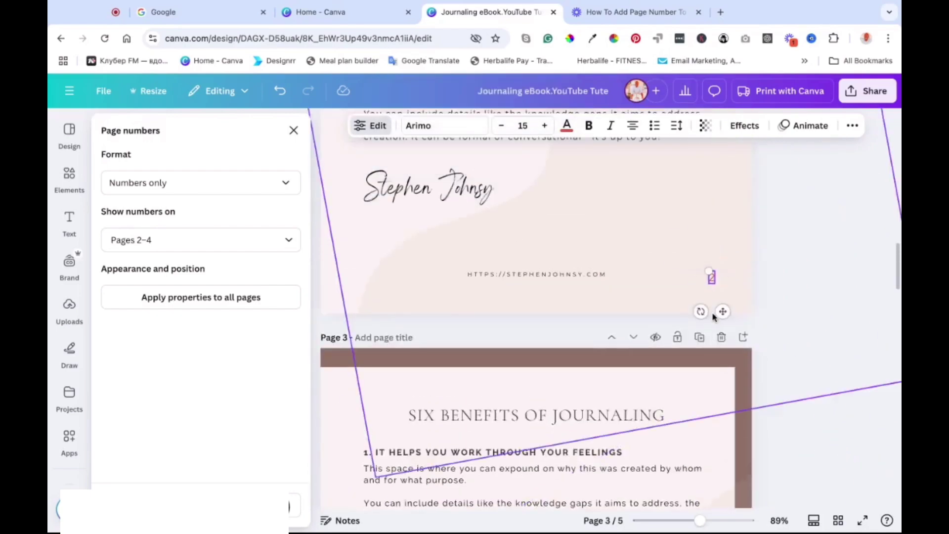
scroll(713, 317, "down", 10)
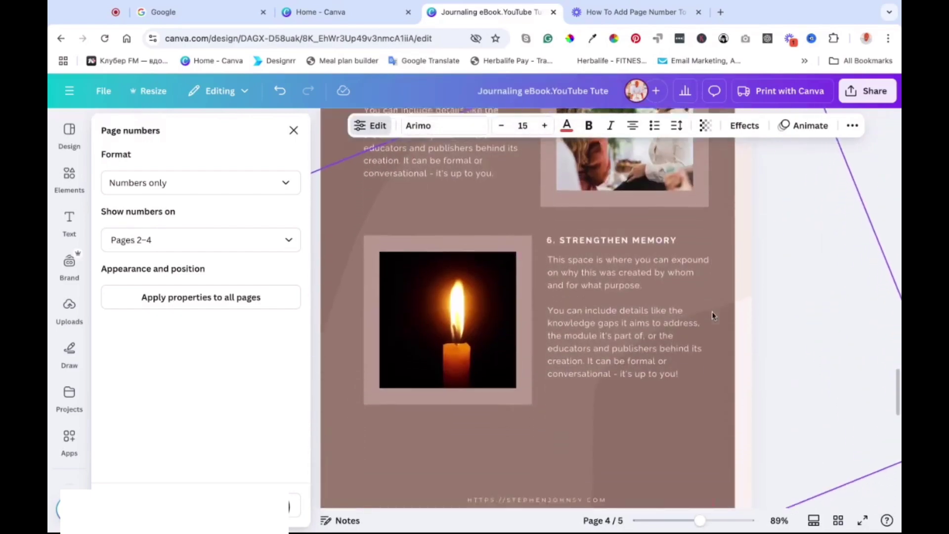
scroll(711, 311, "up", 4)
scroll(714, 314, "down", 4)
scroll(727, 330, "up", 12)
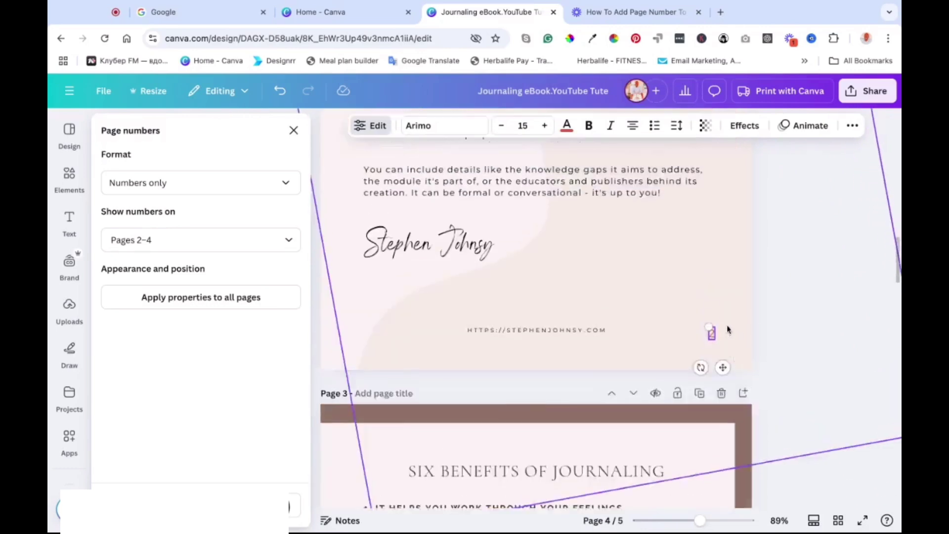
scroll(387, 317, "up", 12)
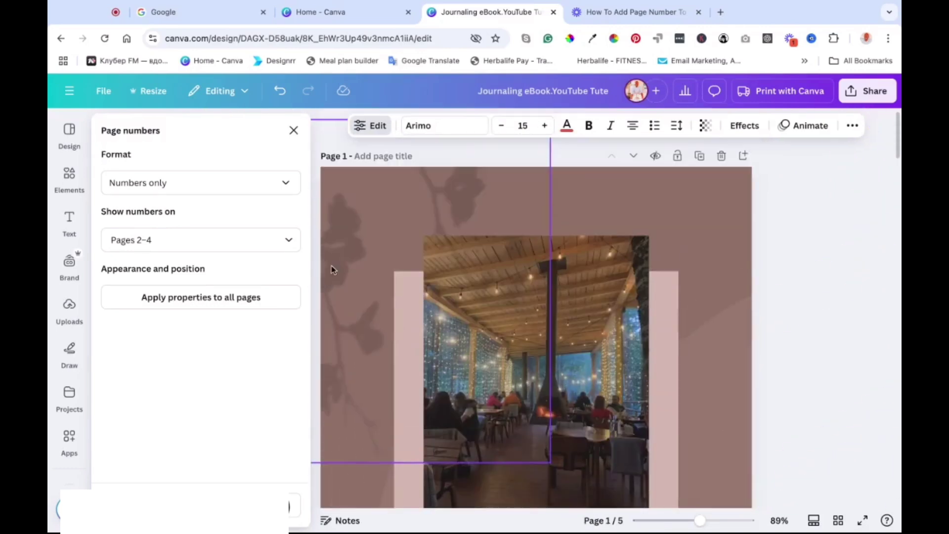
scroll(678, 285, "down", 10)
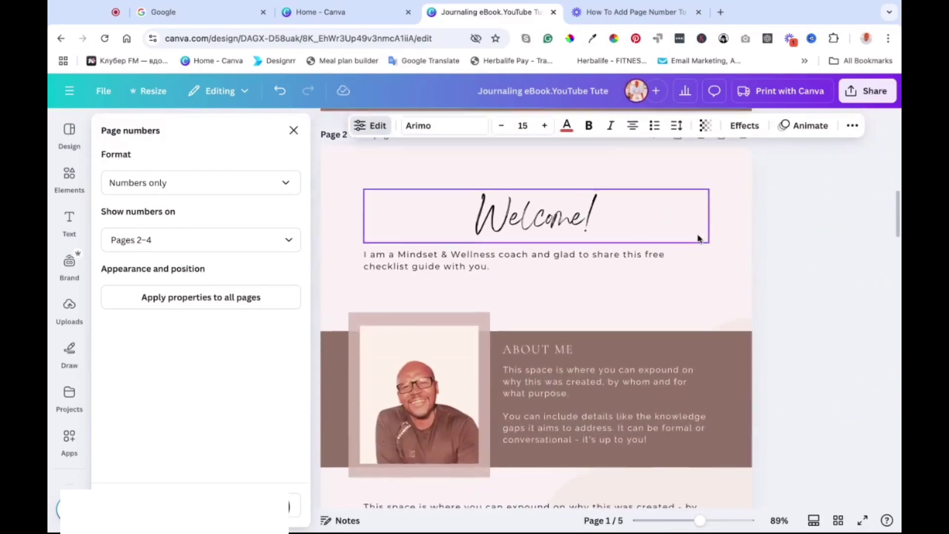
Change the font of page 2's number to Abril Fatface
scroll(697, 238, "down", 5)
left_click(726, 237)
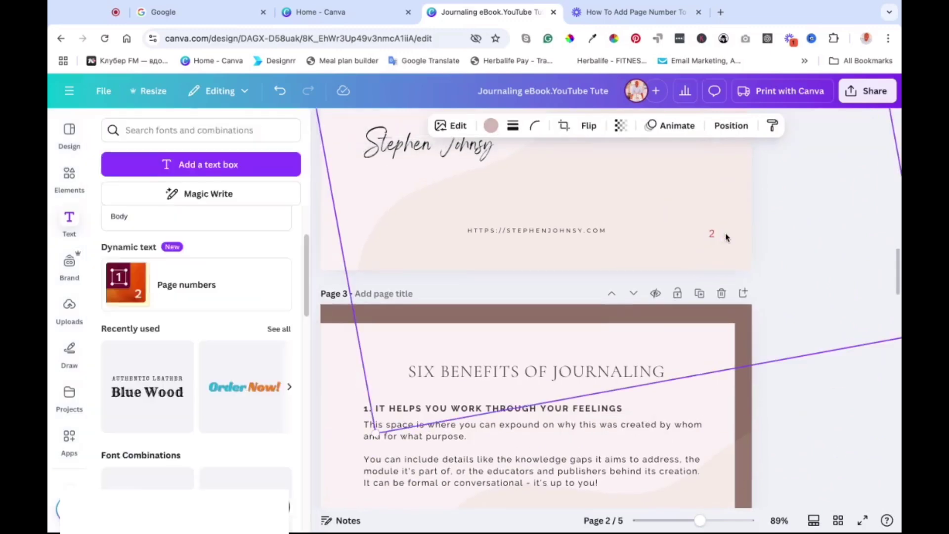
left_click(712, 233)
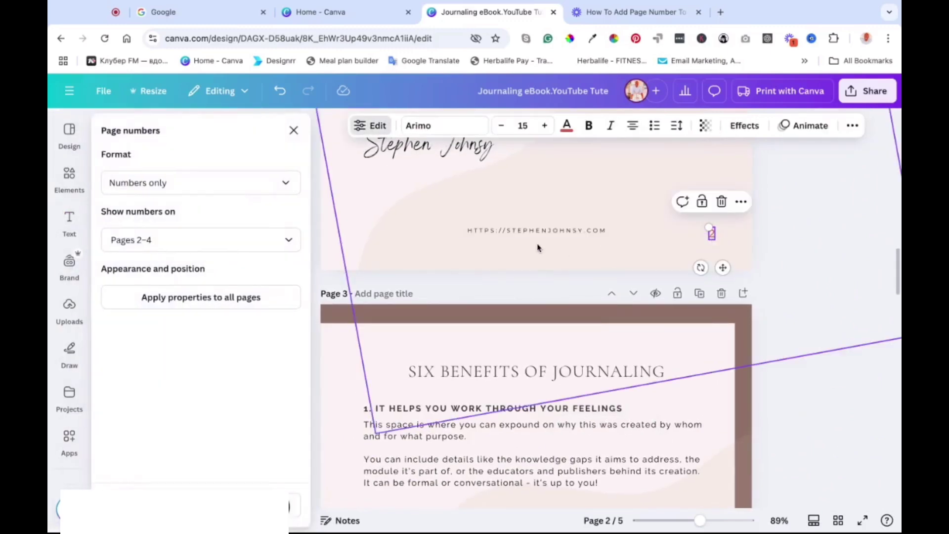
left_click(431, 127)
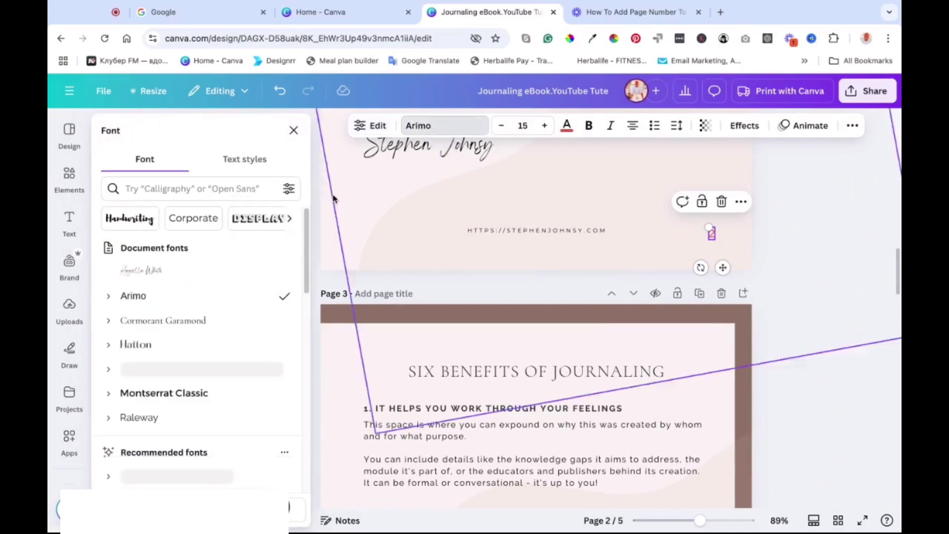
scroll(153, 265, "down", 8)
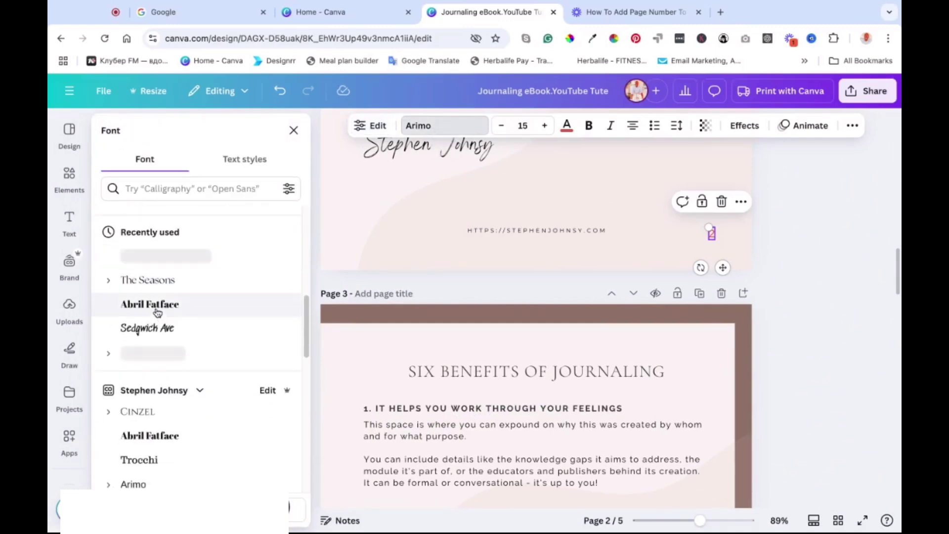
left_click(157, 312)
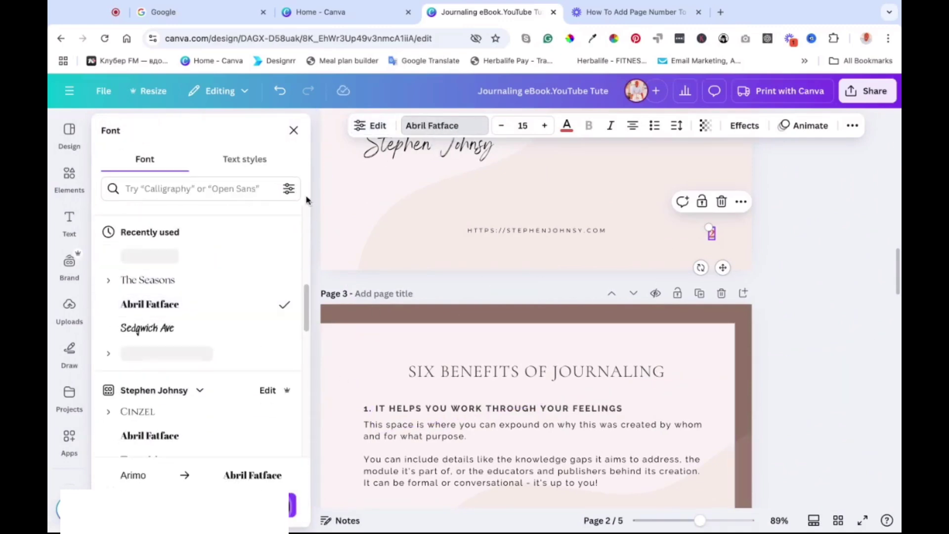
left_click(740, 253)
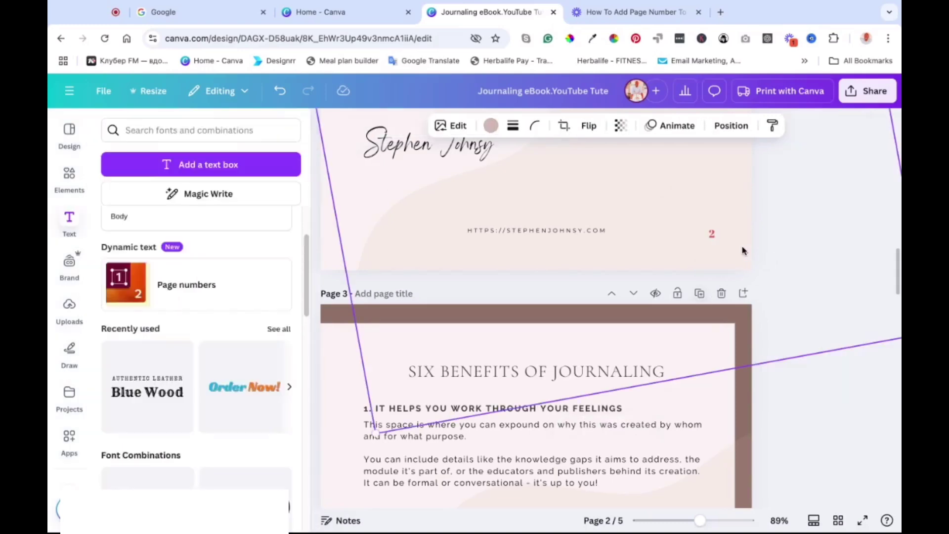
left_click(712, 233)
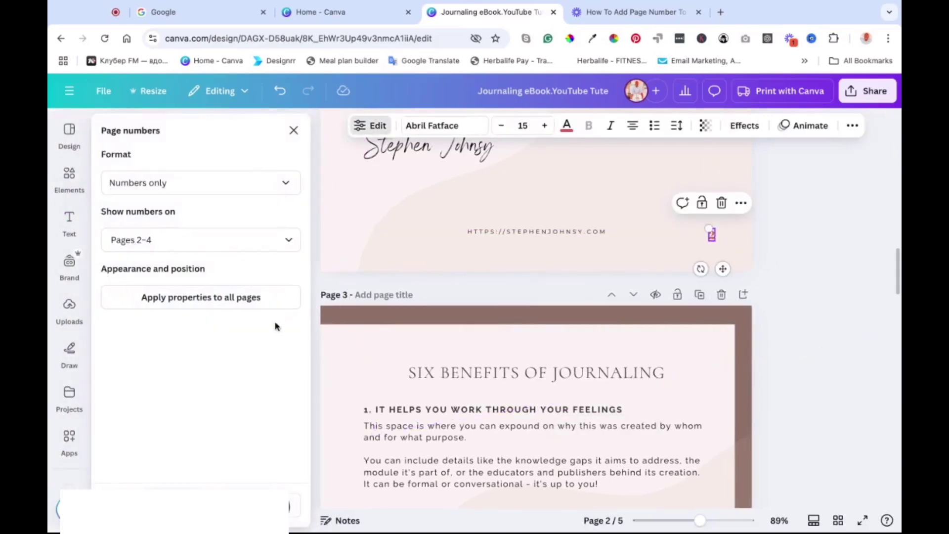
Apply page 2's number style to all numbered pages and check that page 3 matches
left_click(243, 297)
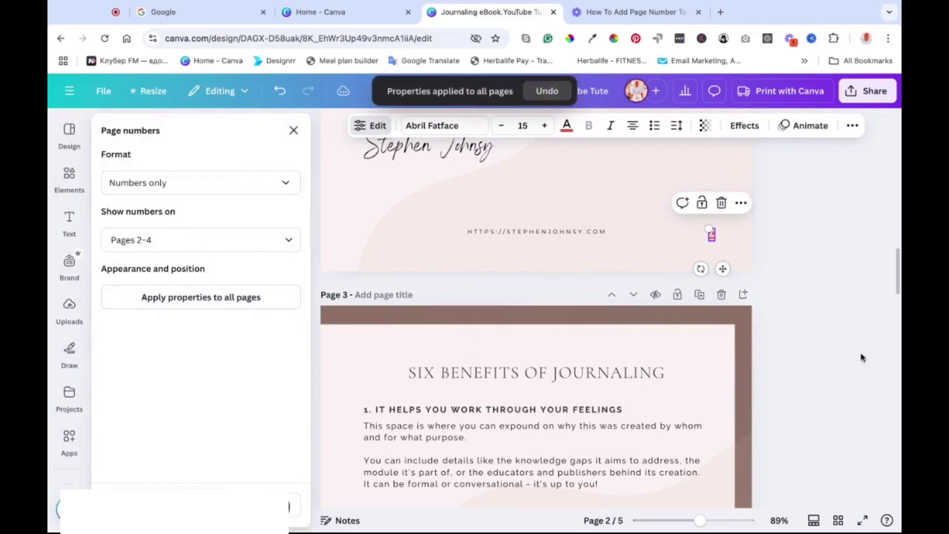
scroll(841, 363, "down", 8)
scroll(816, 362, "down", 4)
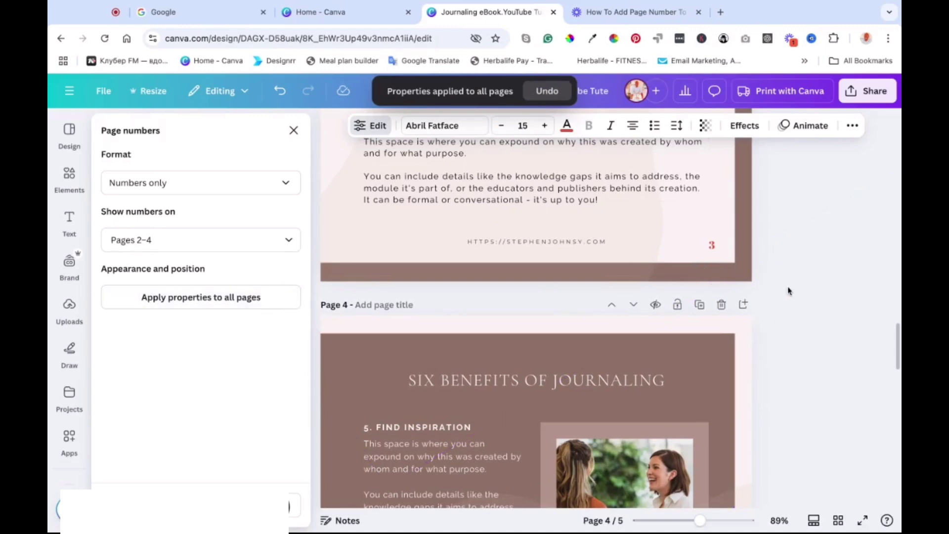
scroll(786, 296, "up", 3)
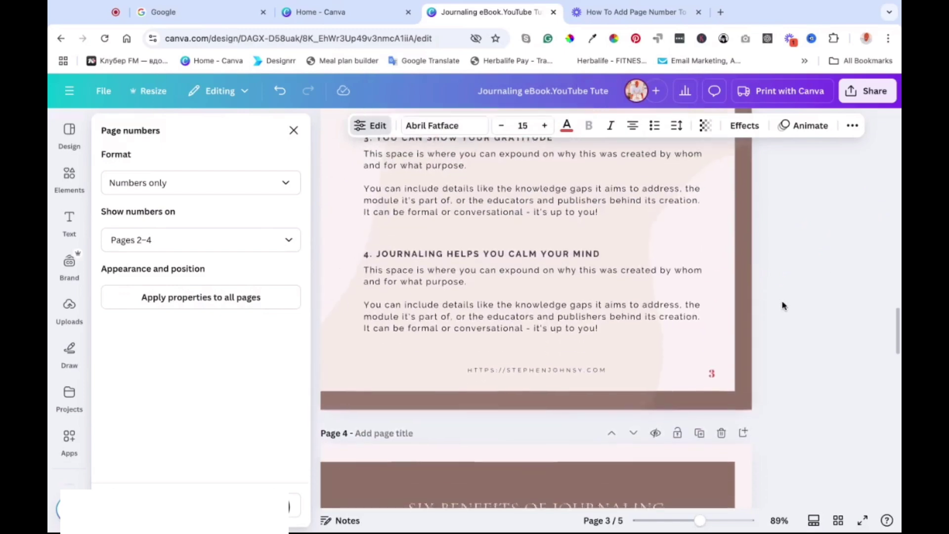
scroll(784, 306, "up", 15)
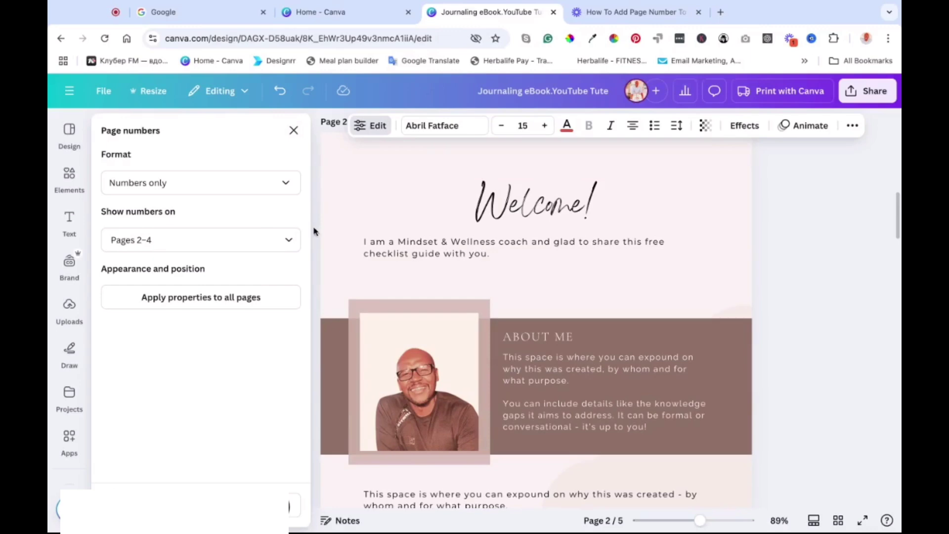
scroll(606, 386, "down", 5)
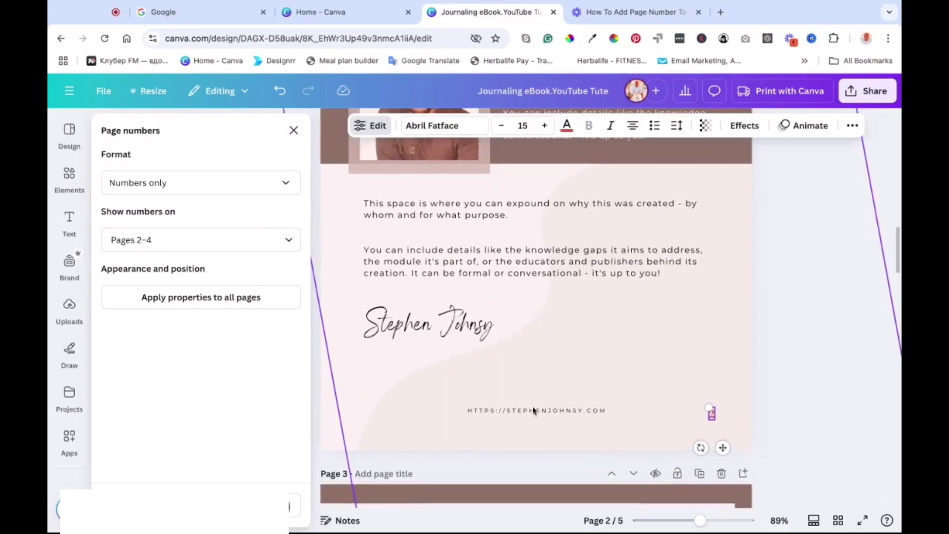
scroll(714, 353, "down", 1)
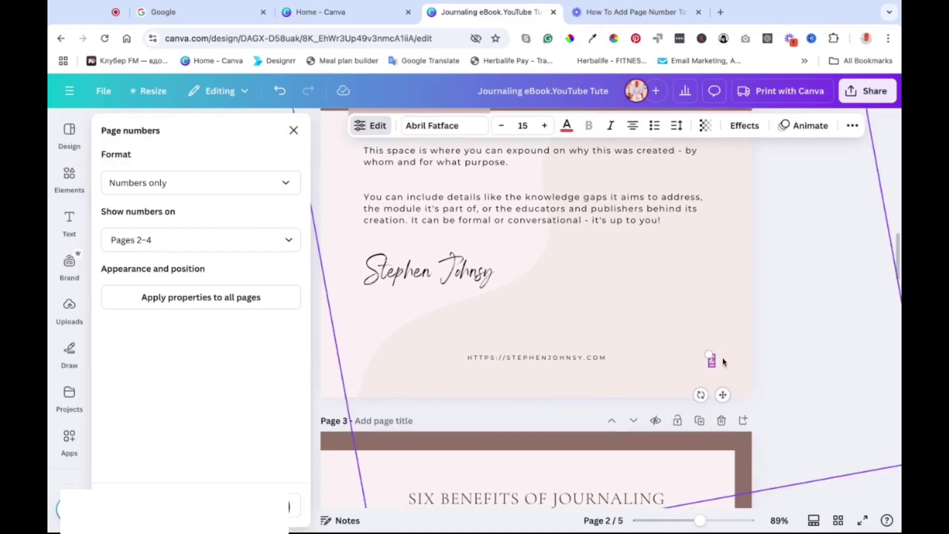
scroll(719, 365, "down", 1)
scroll(719, 365, "down", 8)
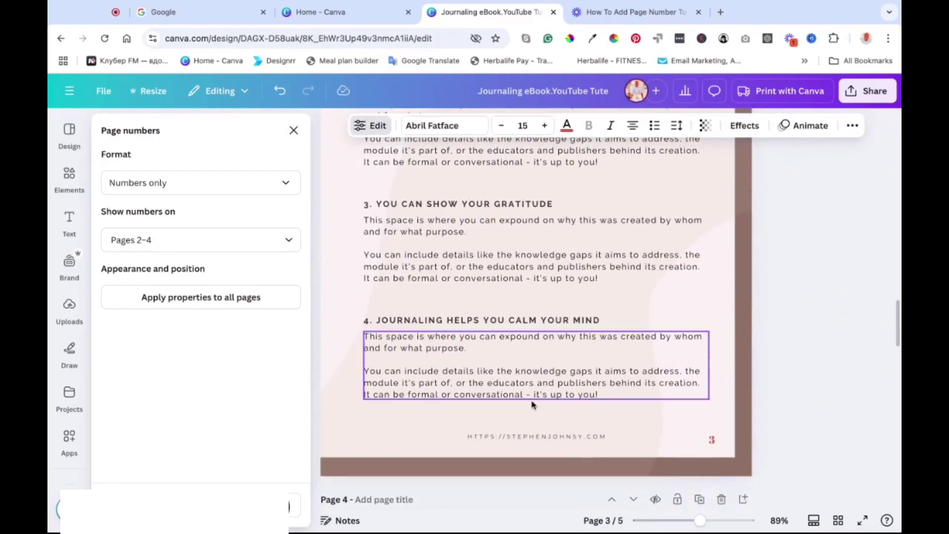